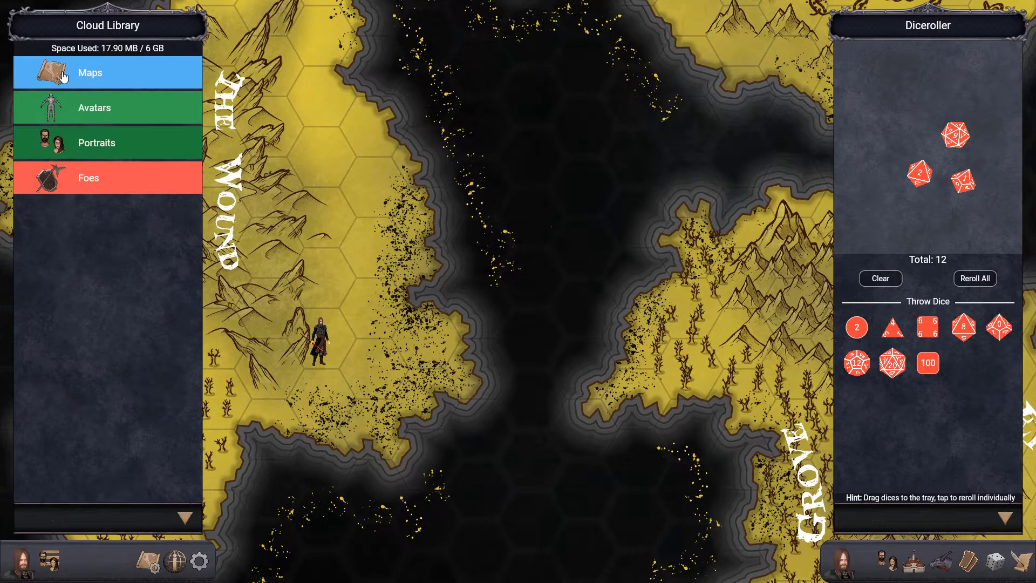
- Upload map1.png, map3.png, map4.png and map5.png from the Augur Library maps folder to the cloud library's Maps category
left_click(62, 78)
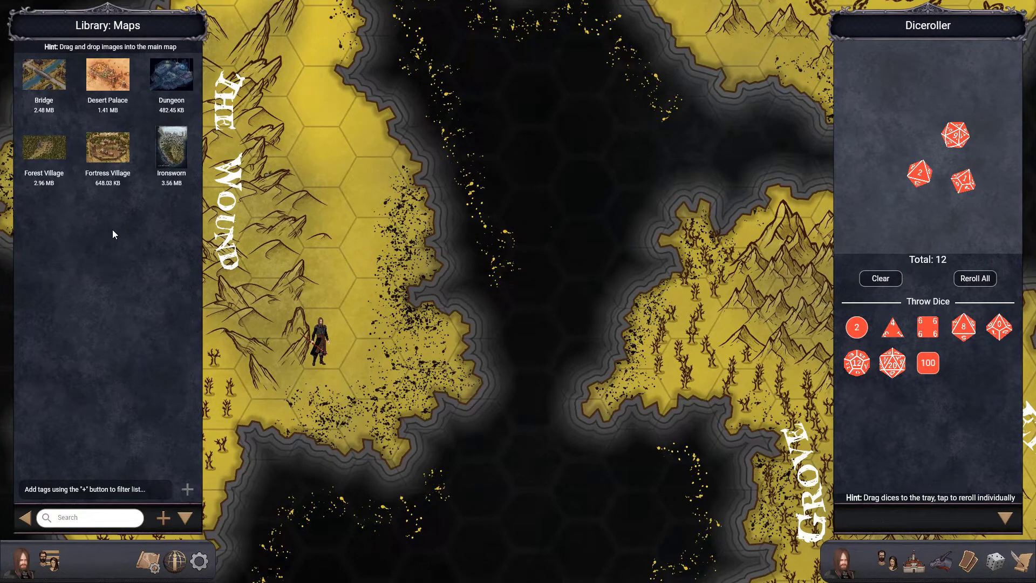
left_click(163, 518)
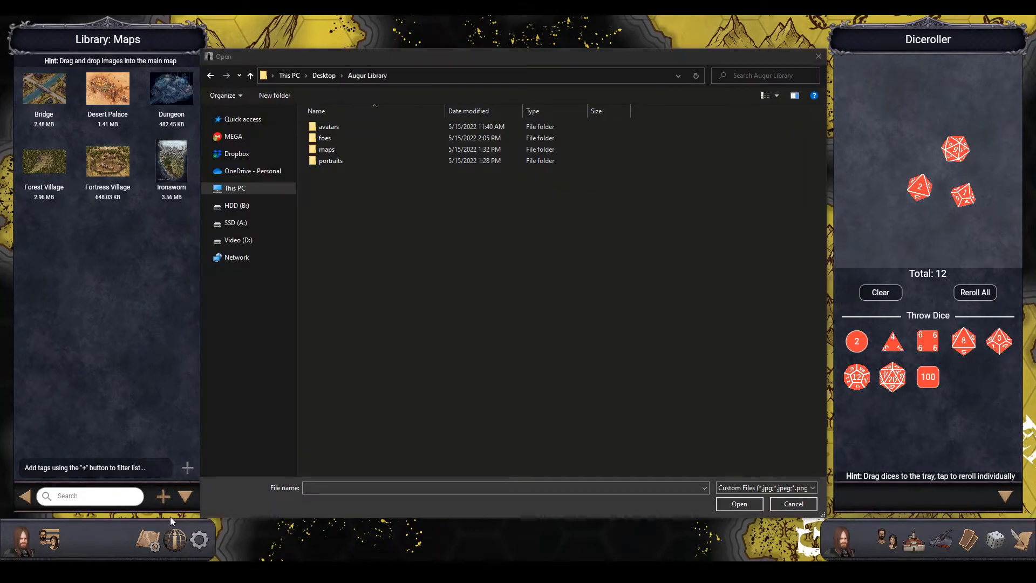
left_click(329, 127)
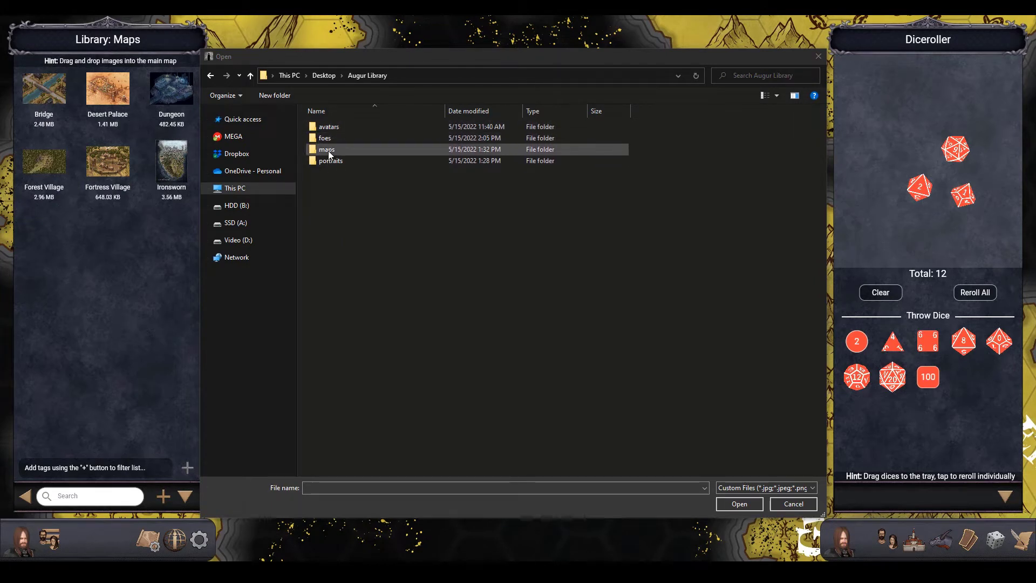
left_click(328, 151)
double_click(328, 151)
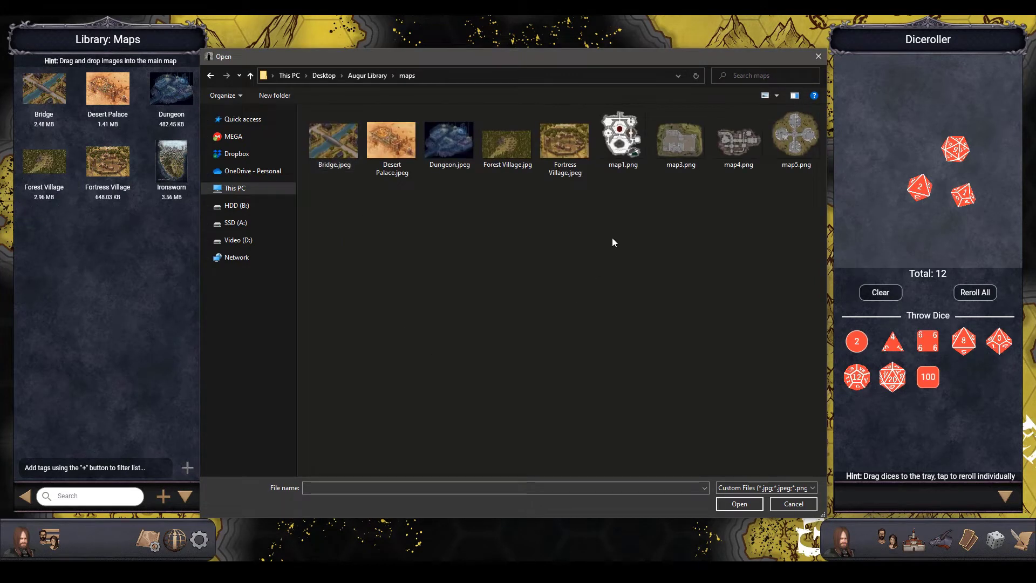
left_click_drag(617, 218, 808, 115)
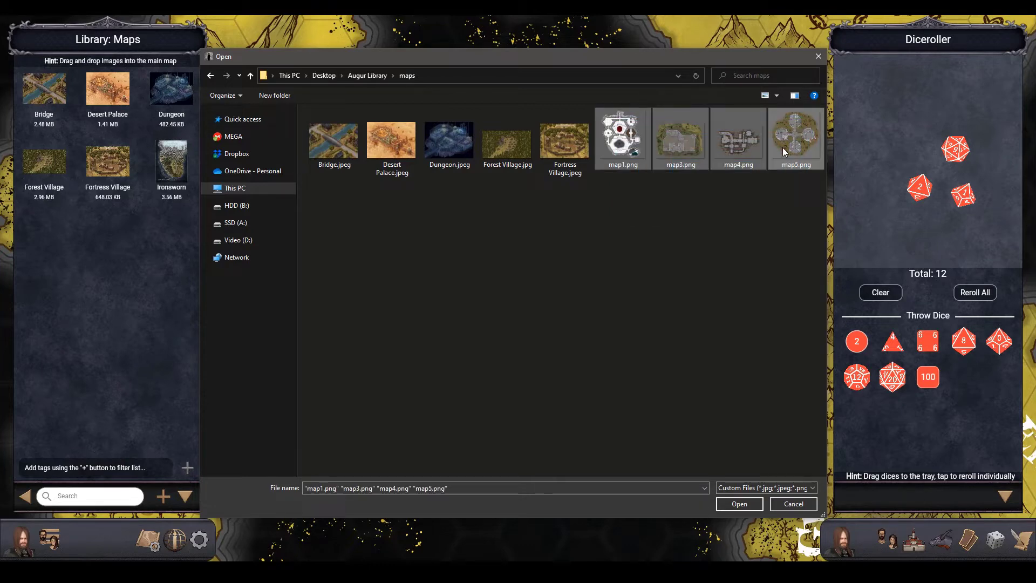
left_click(738, 504)
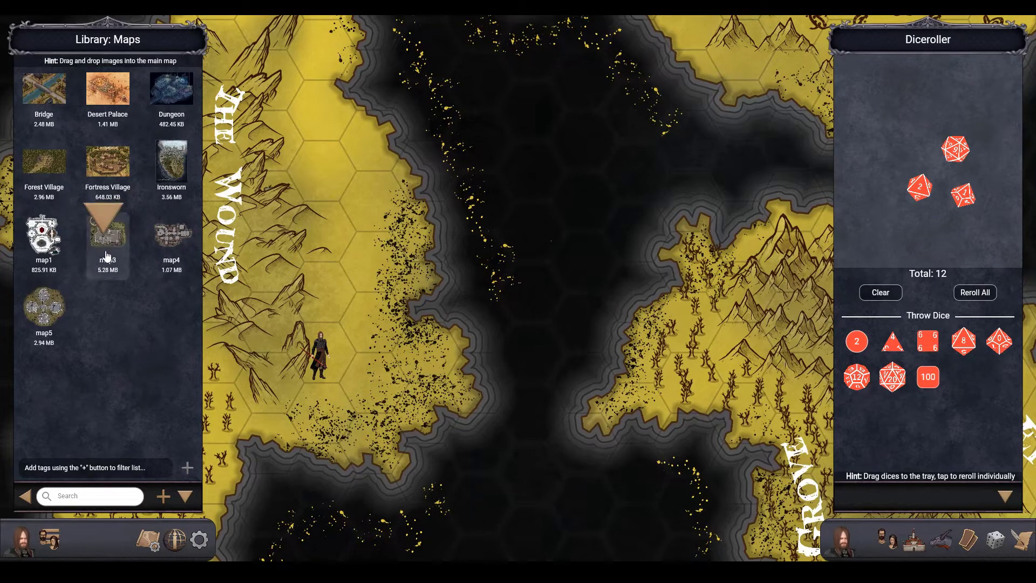
- Place the library image map3 on the region map north of the character as a Dungeon named "Fortress" and save it
mouse_move(108, 236)
left_mouse_down()
mouse_move(124, 280)
mouse_move(380, 224)
mouse_move(368, 225)
left_mouse_up()
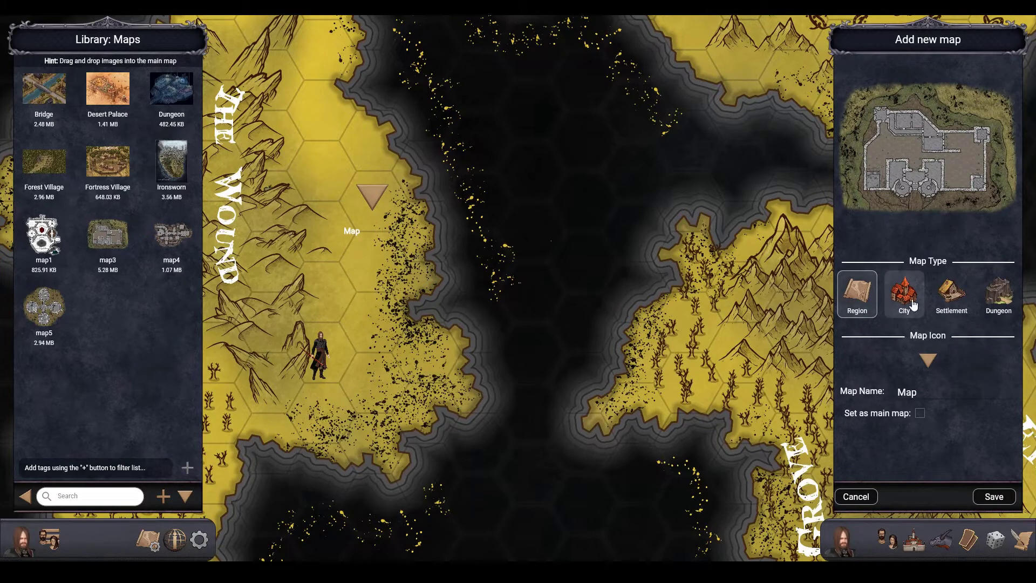
left_click(995, 301)
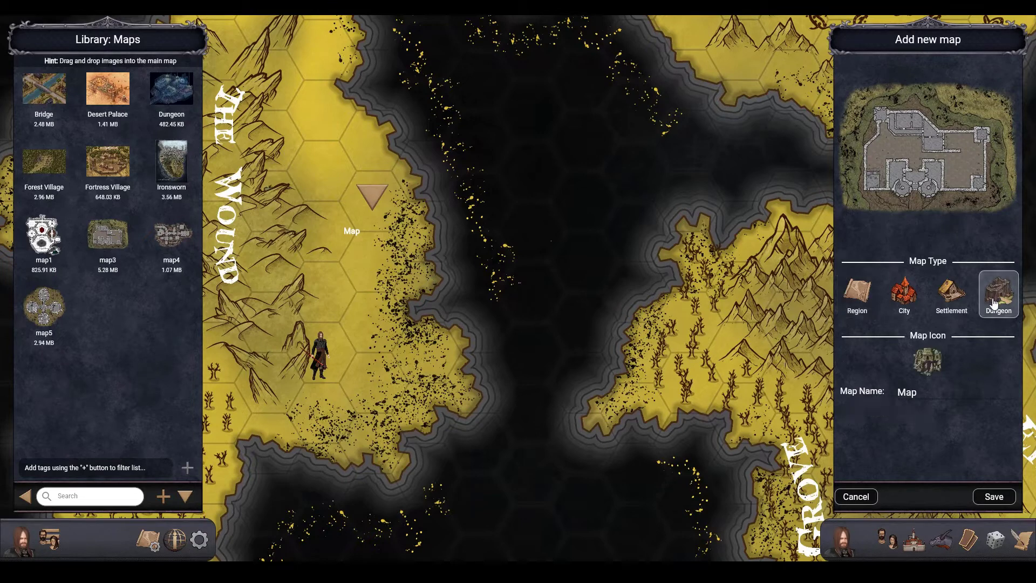
left_click(922, 390)
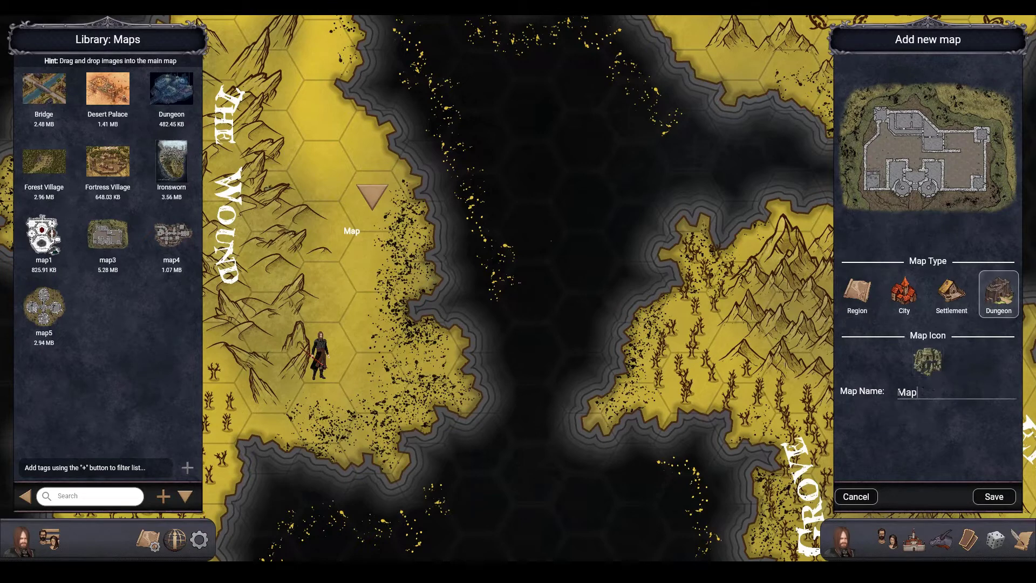
type("Fortress")
left_click(1003, 497)
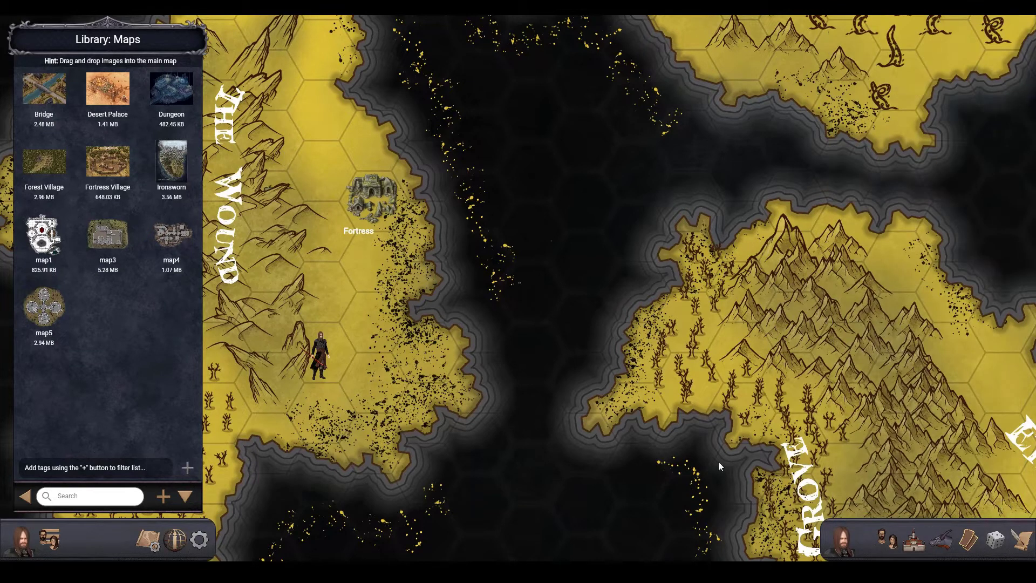
- Open the Fortress location's map and place the player character's avatar in the western part of the courtyard
left_click(364, 206)
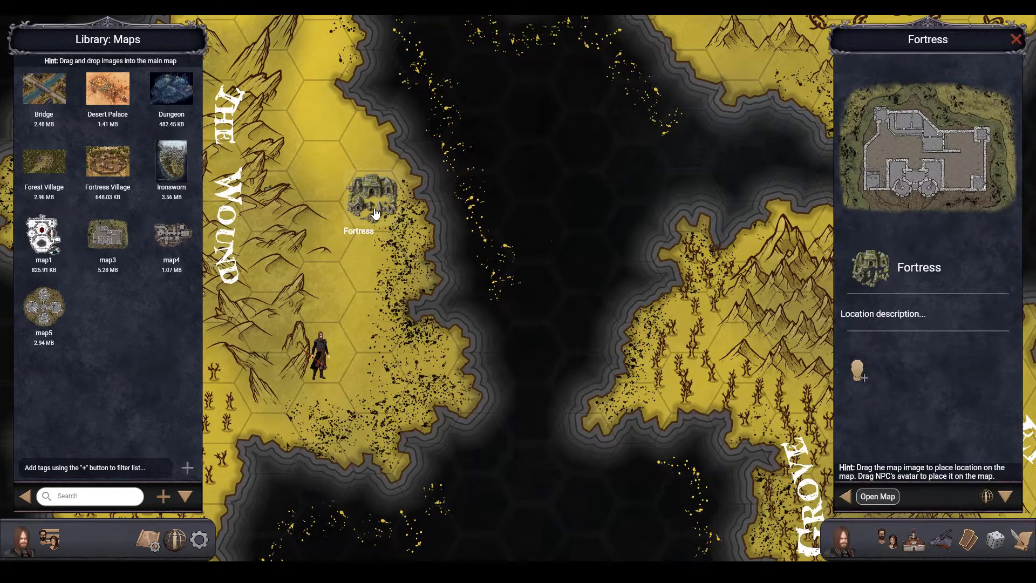
left_click(877, 497)
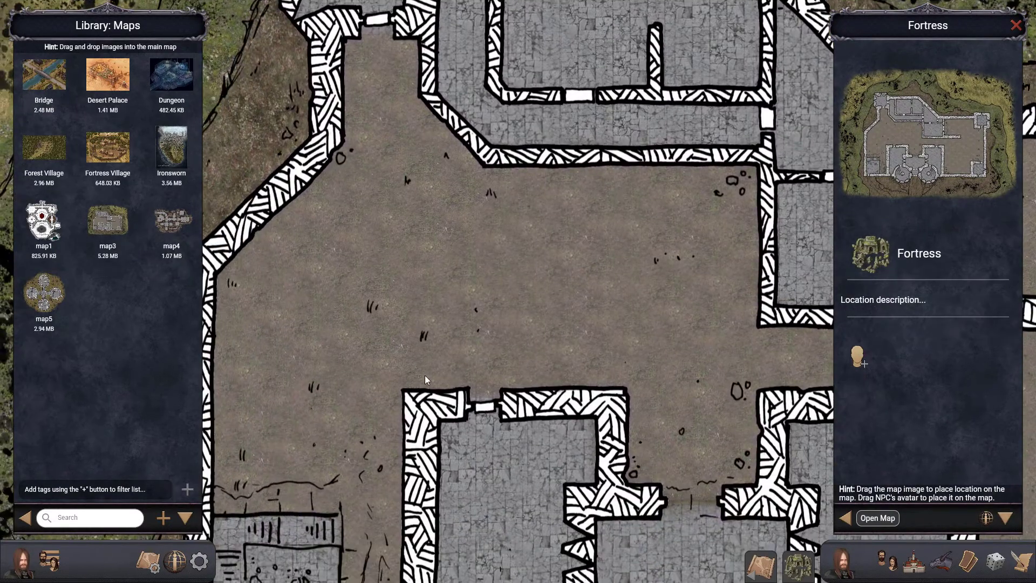
left_click(22, 563)
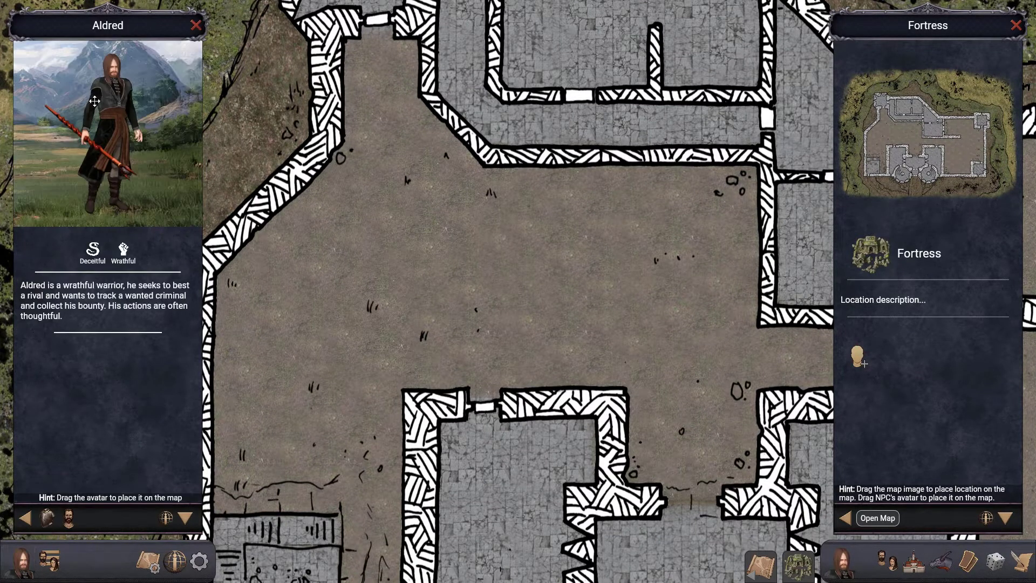
left_click_drag(107, 119, 312, 384)
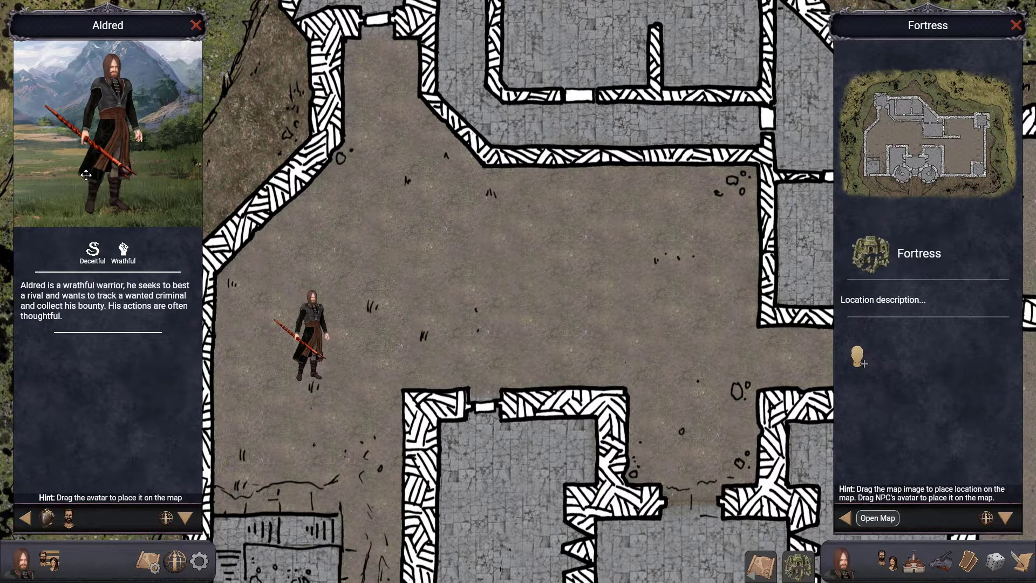
- Try several cloud library avatars for the player character and set avatar_4 as its image
left_click(165, 519)
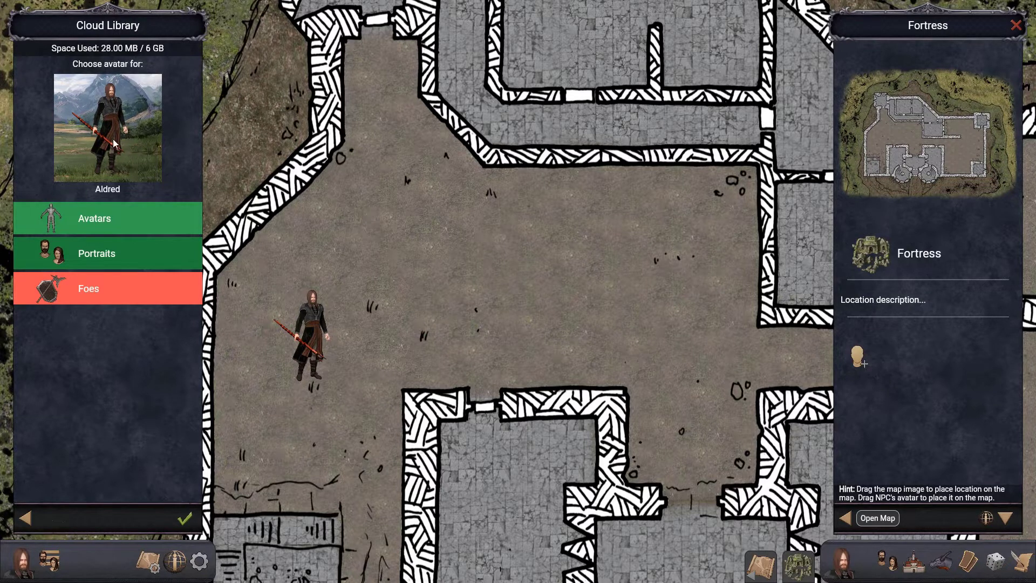
left_click(53, 220)
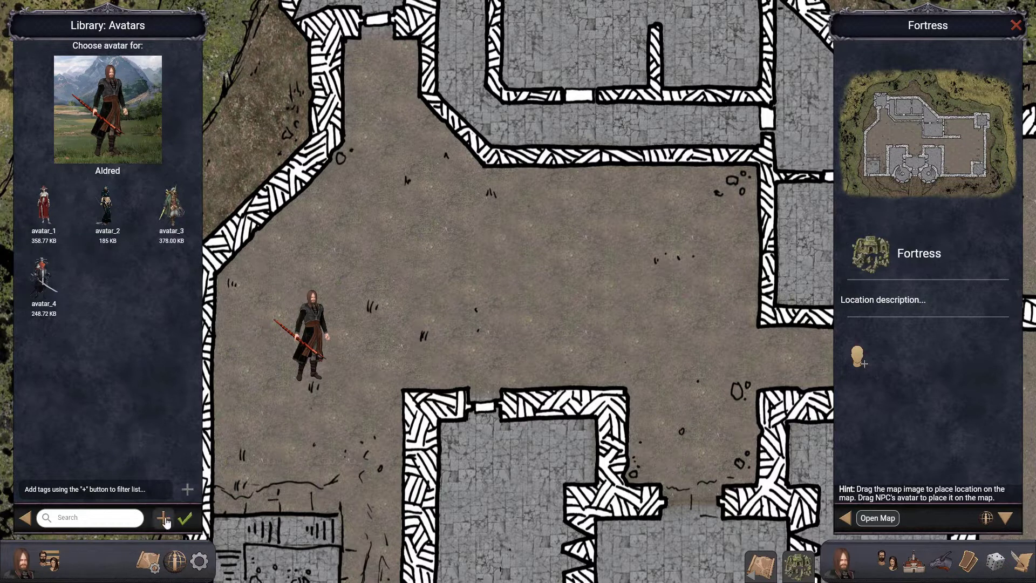
left_click(50, 286)
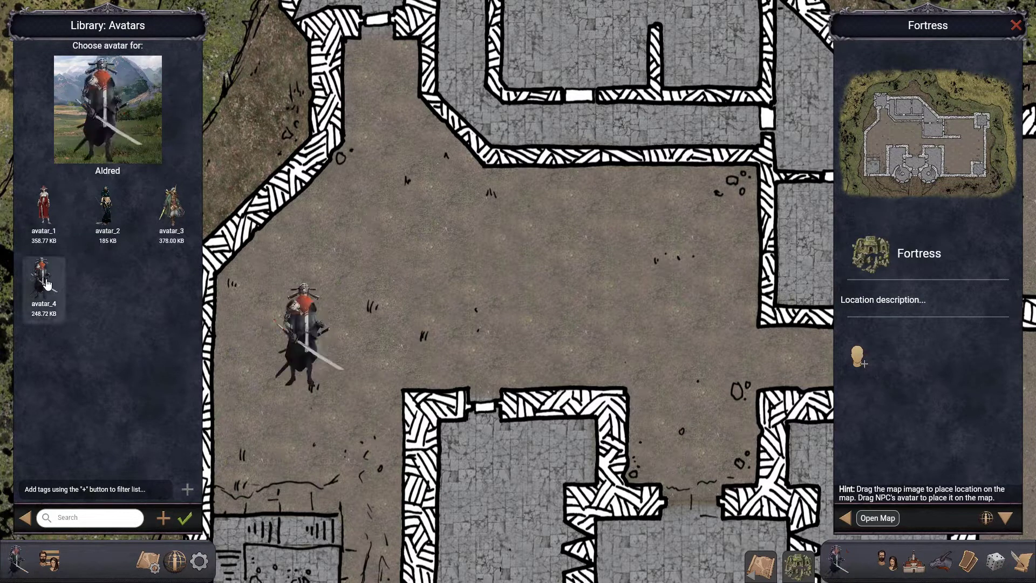
left_click(162, 213)
left_click(108, 210)
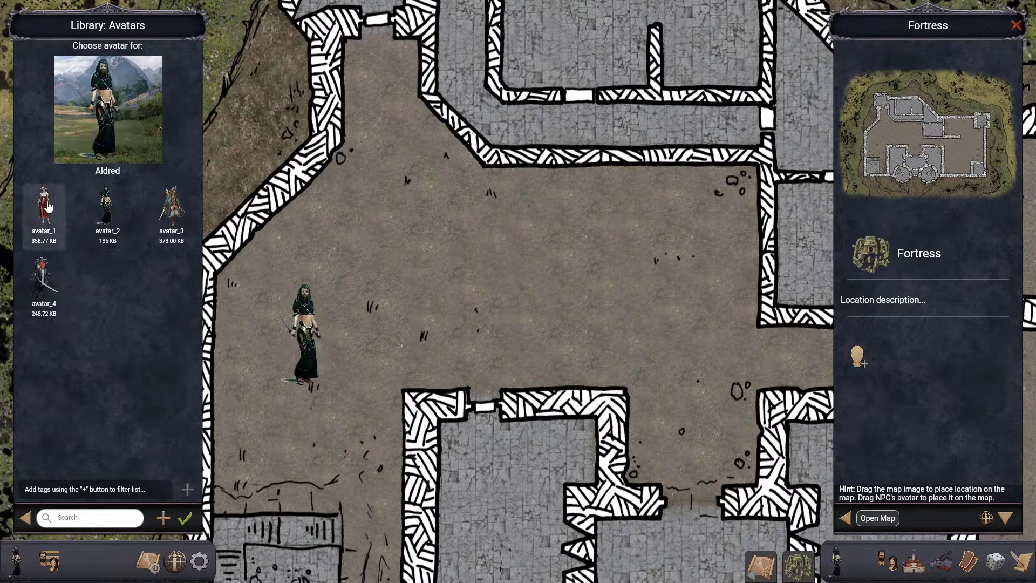
left_click(43, 208)
left_click(42, 278)
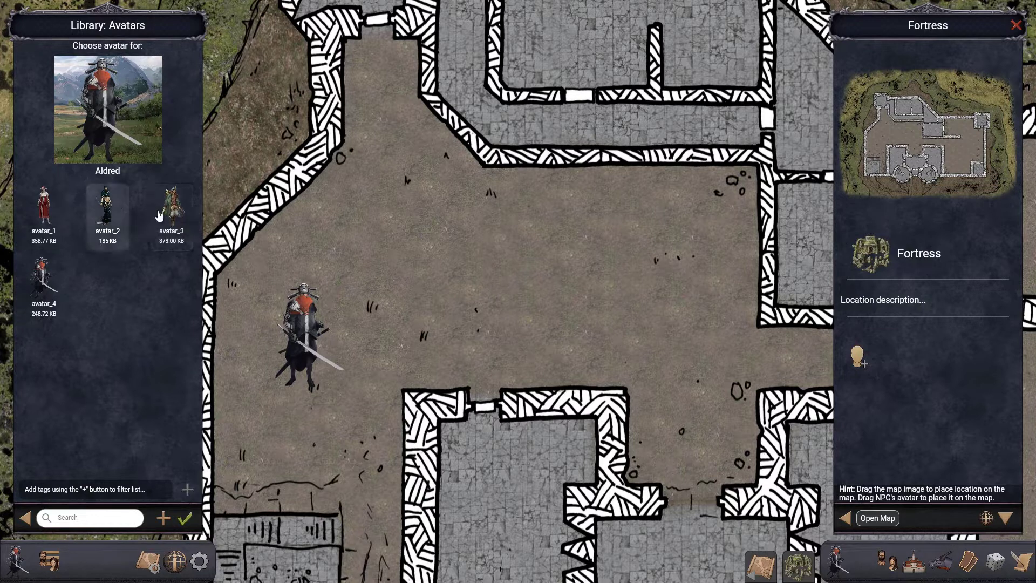
- Place avatar_3 in the courtyard east of the player character as a new NPC with the Warrior role
left_click_drag(173, 211, 575, 327)
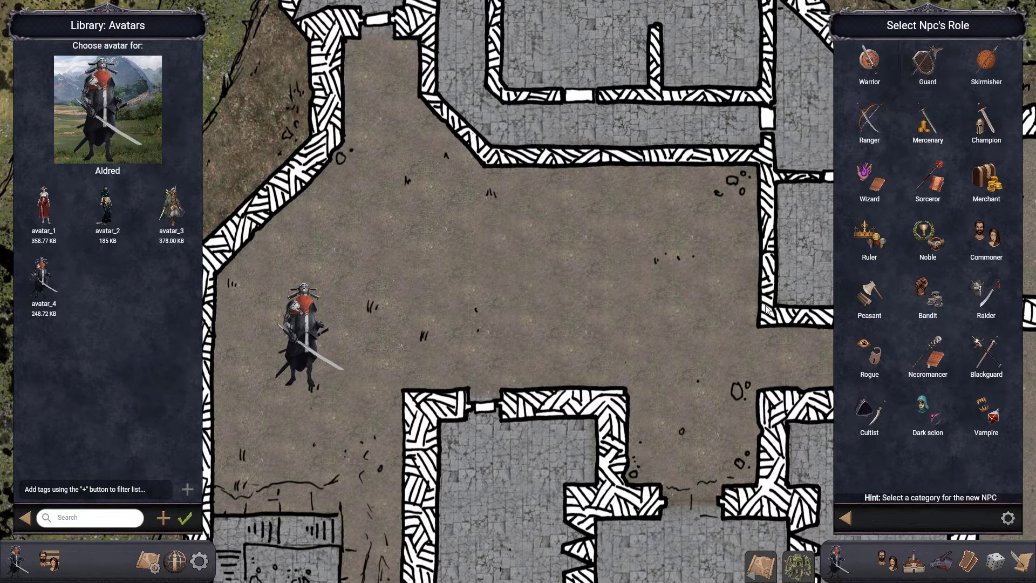
left_click(870, 64)
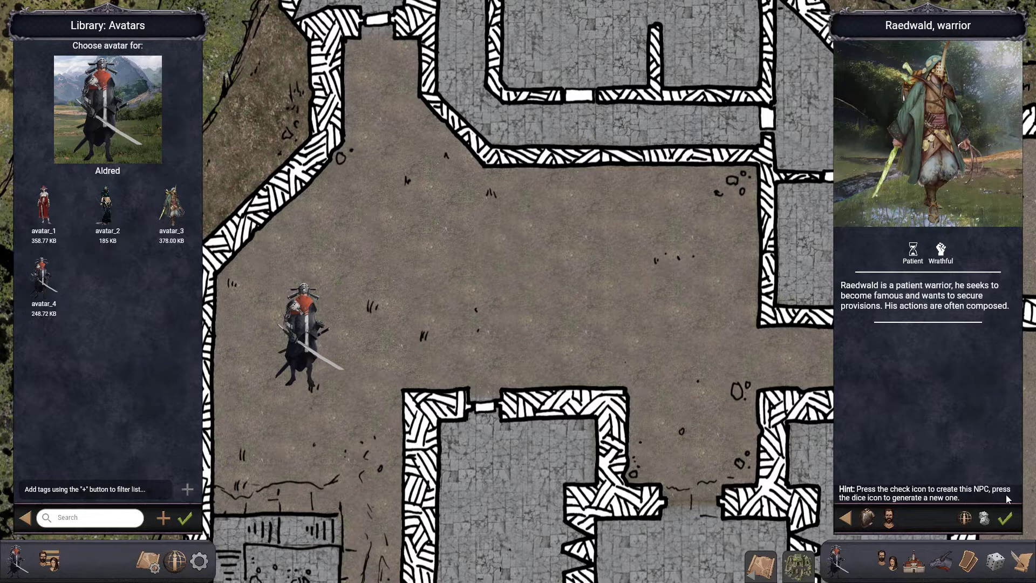
left_click(1005, 522)
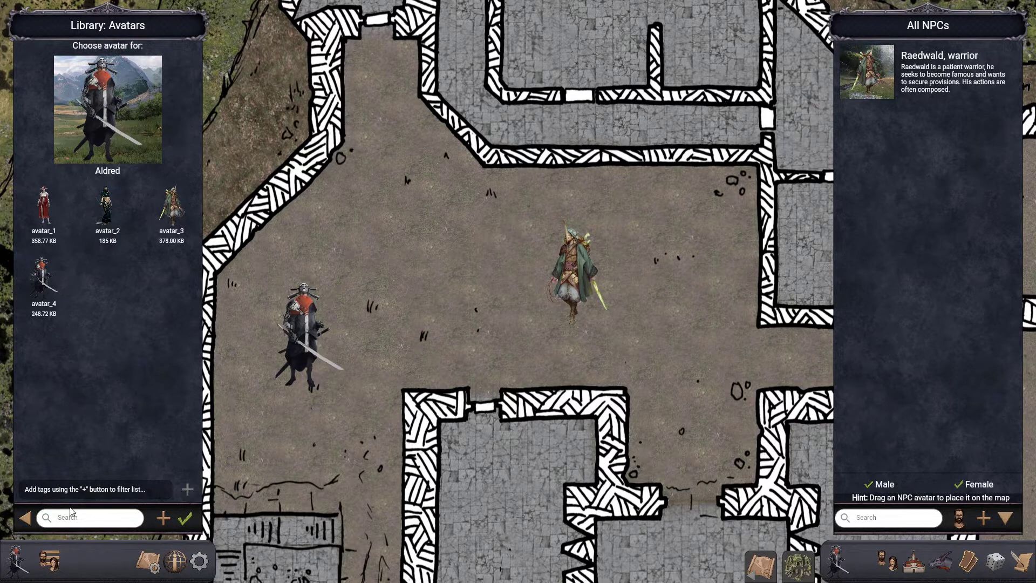
- Place the Imago and Octopoid foes from the cloud library in the courtyard and open the Imago's details
left_click(174, 561)
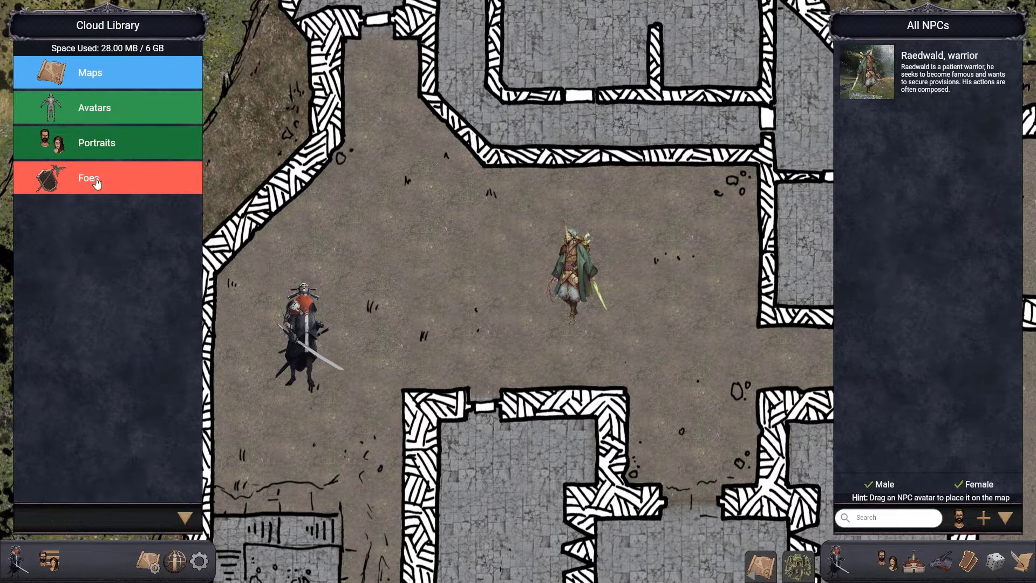
left_click(49, 184)
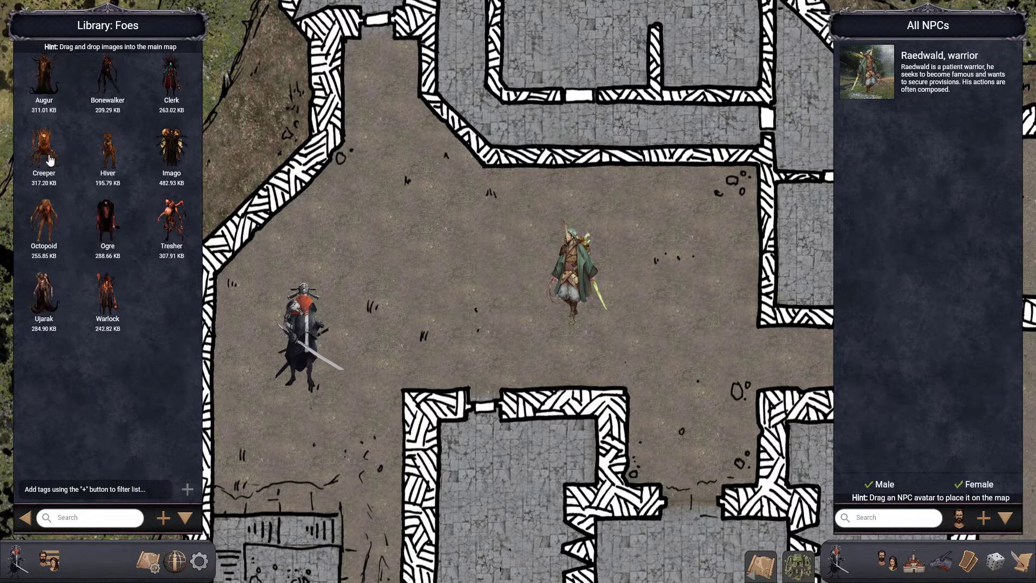
left_click_drag(171, 147, 486, 302)
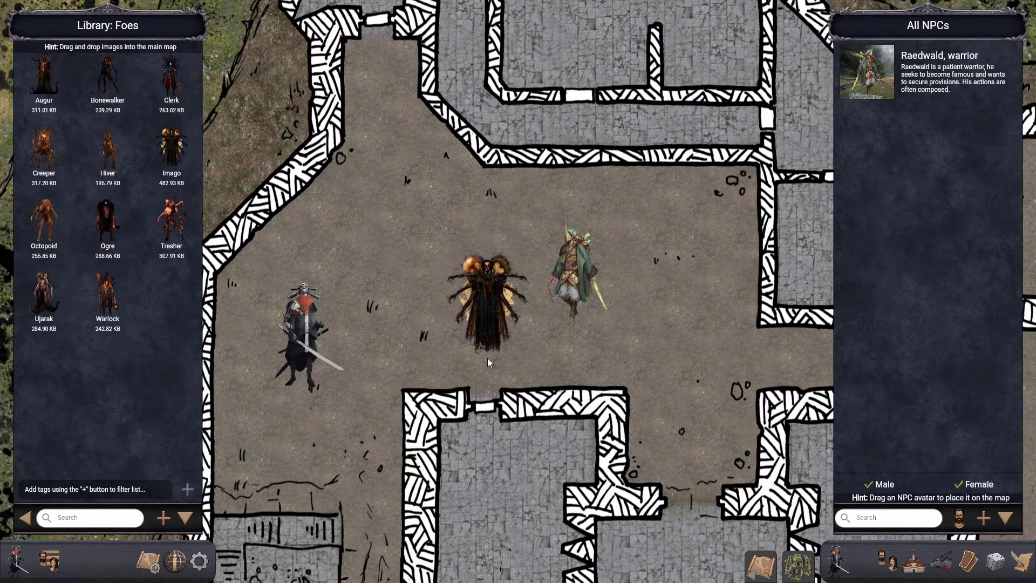
left_click_drag(31, 206, 369, 274)
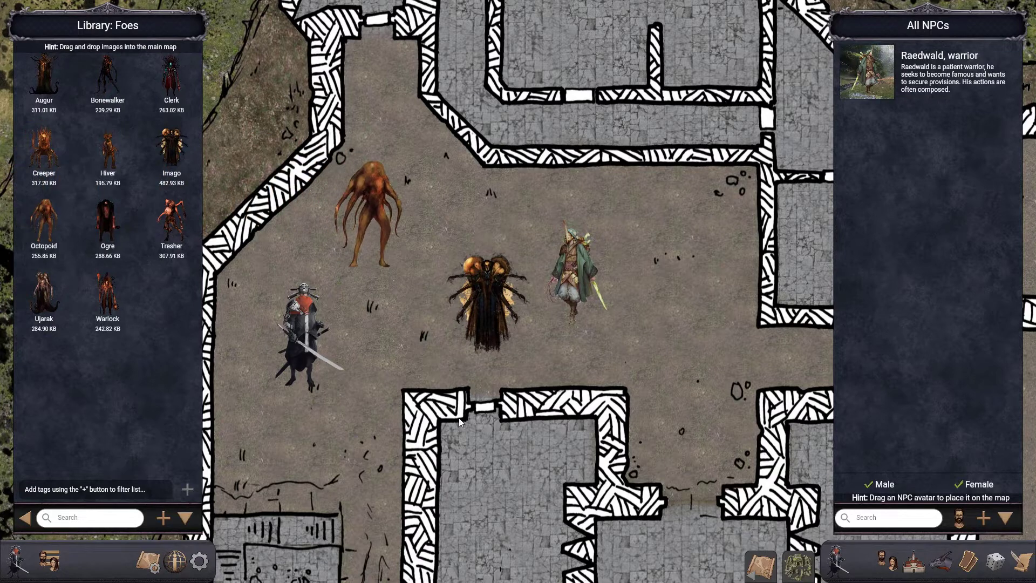
left_click(504, 345)
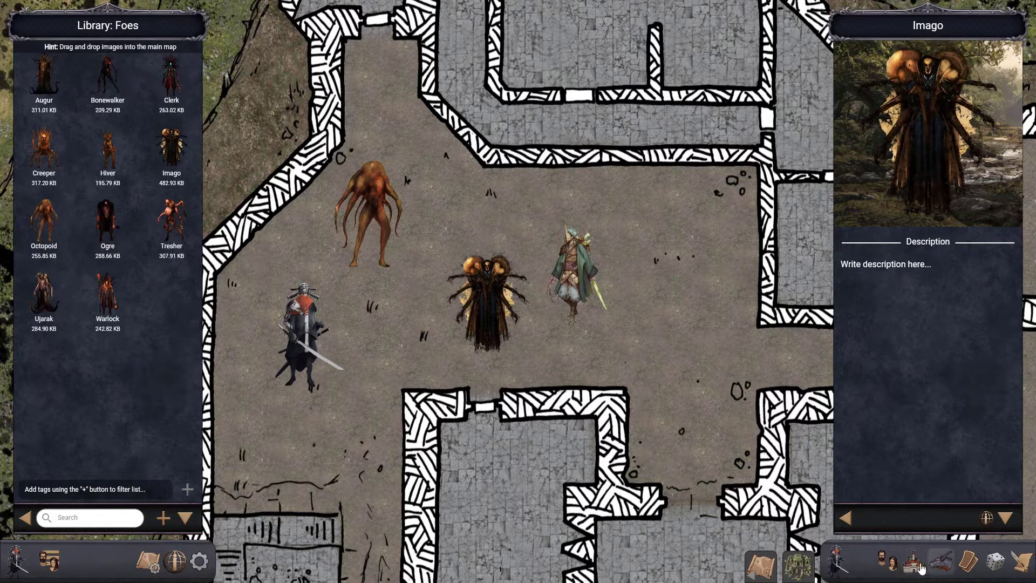
- Place the Air Elemental from the built-in foes list in the eastern part of the courtyard
left_click(941, 566)
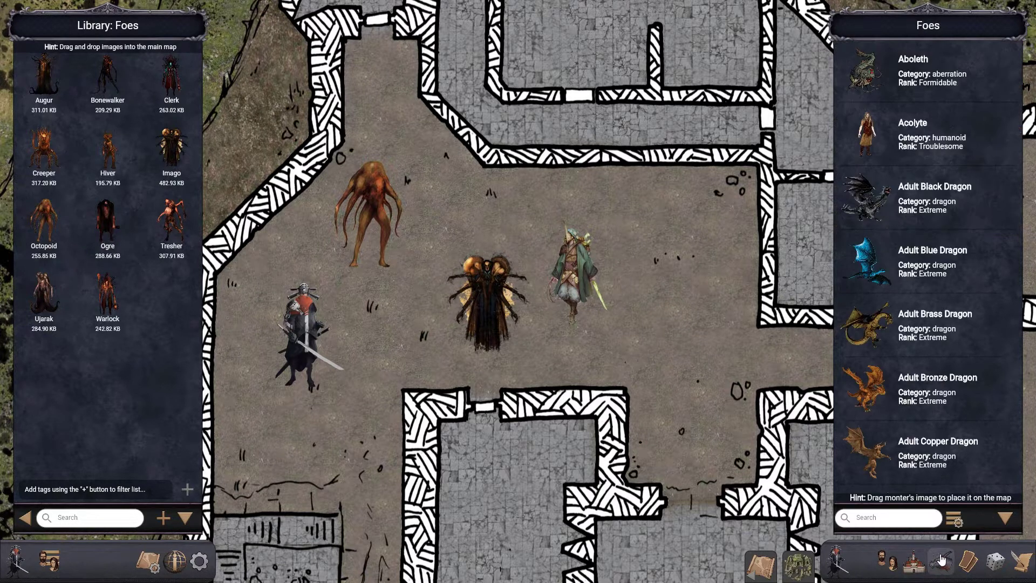
scroll(912, 401, "down", 6)
scroll(911, 401, "down", 3)
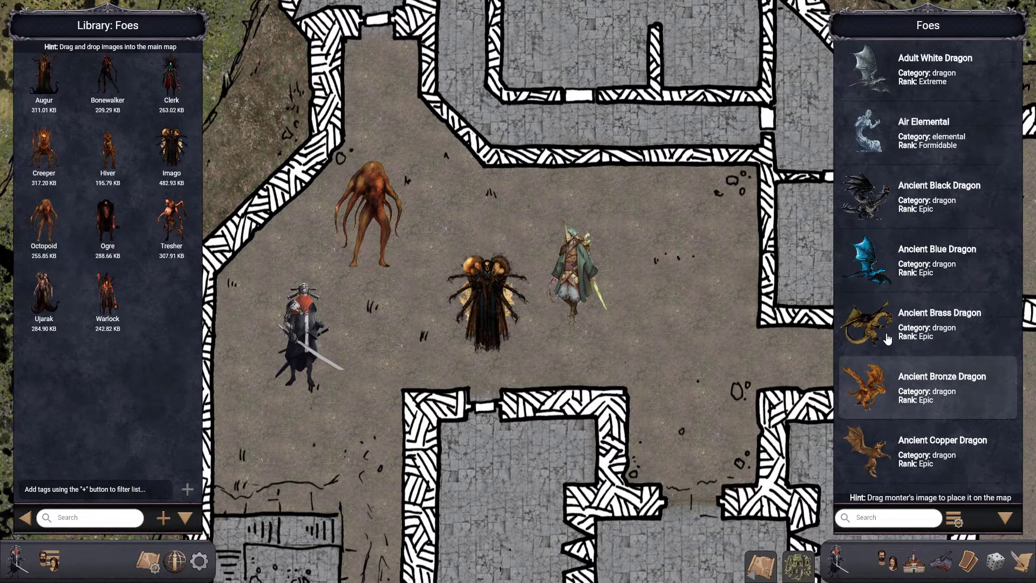
left_click_drag(869, 131, 704, 400)
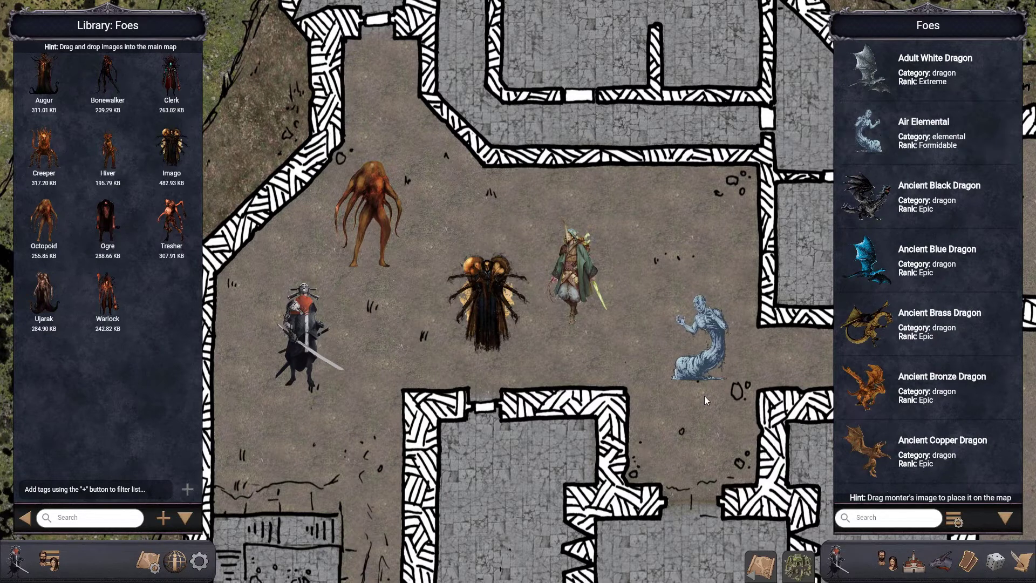
- Replace the Air Elemental's image with the Creeper image from the cloud library's Foes category
left_click(714, 359)
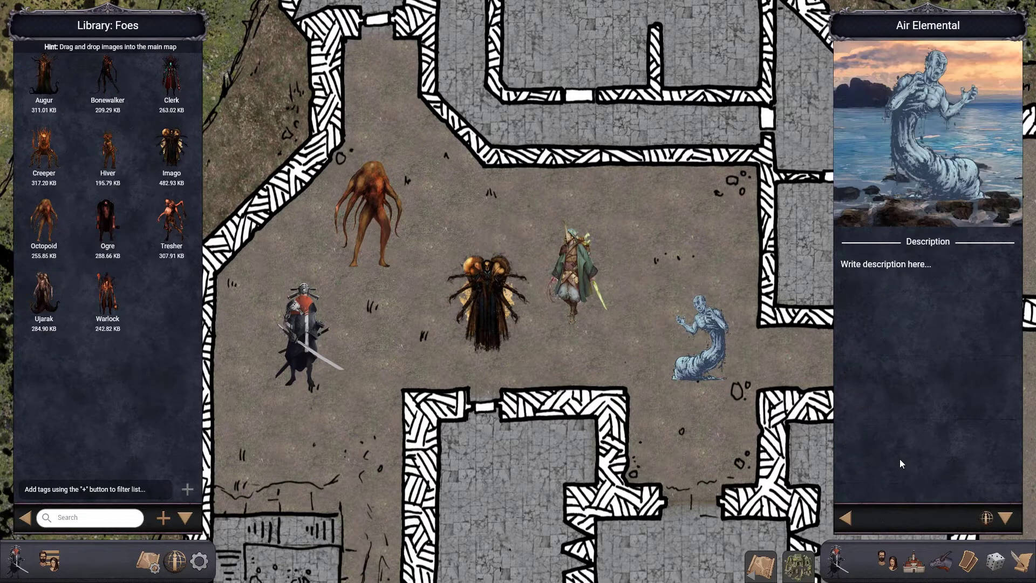
left_click(986, 519)
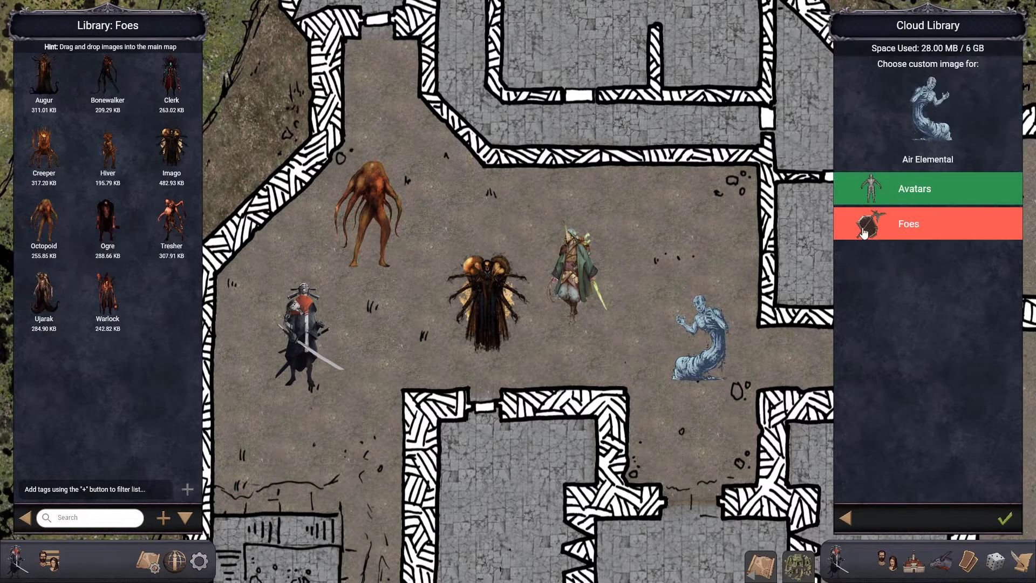
left_click(893, 226)
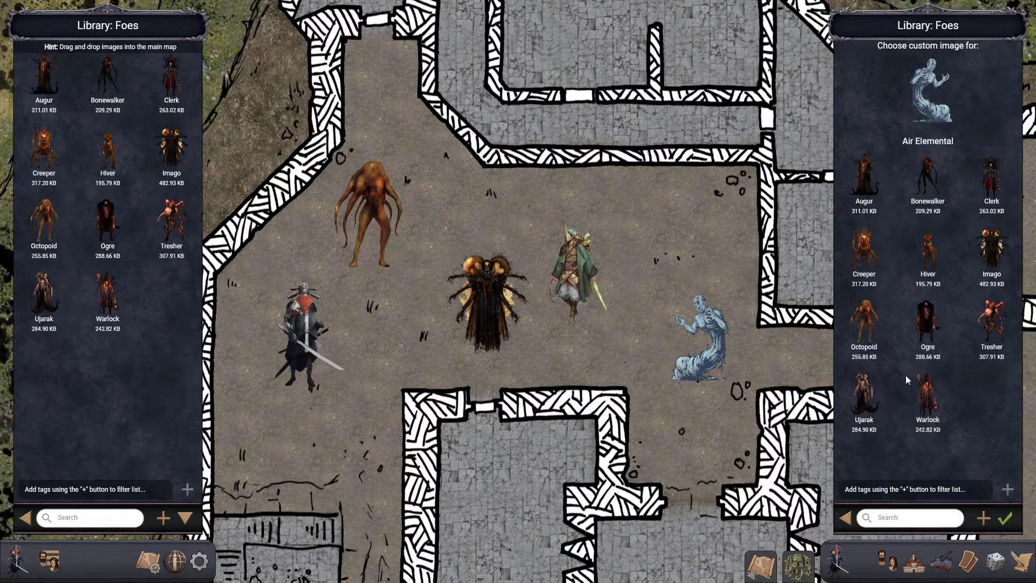
left_click(992, 178)
left_click(862, 258)
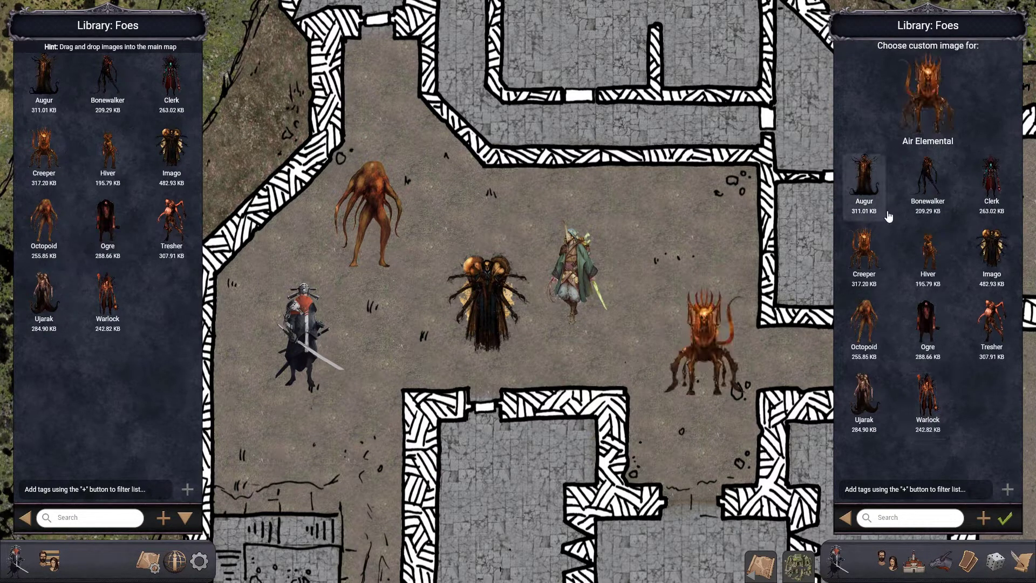
left_click(1006, 521)
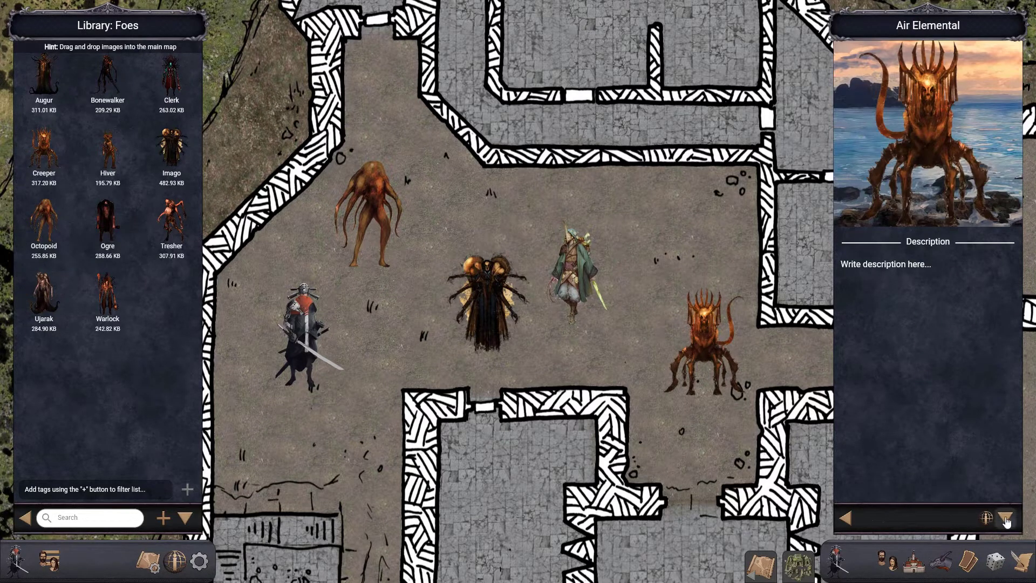
- Create a new NPC with the Merchant role and place him in the courtyard northeast of the warrior NPC
left_click(913, 561)
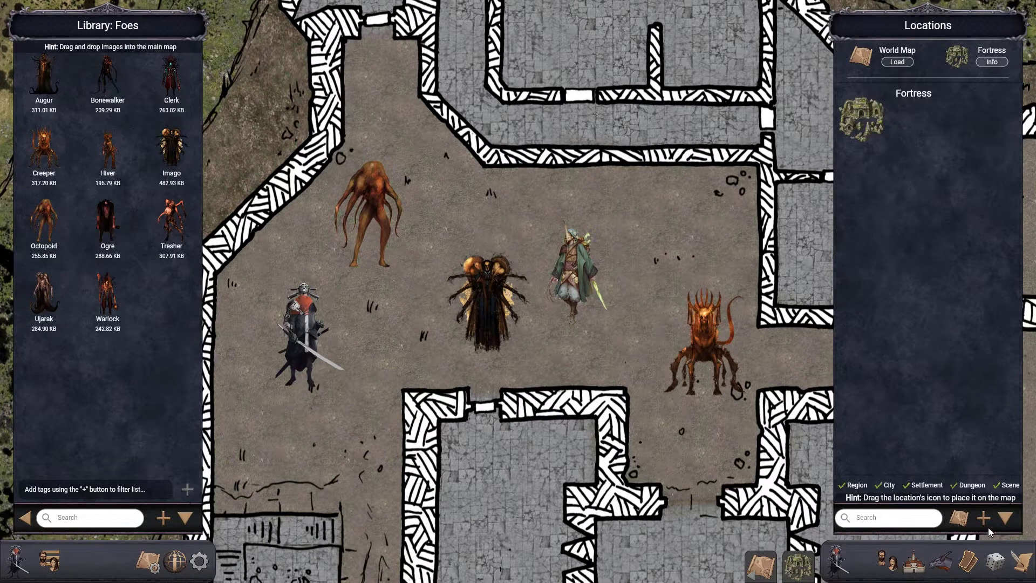
left_click(886, 561)
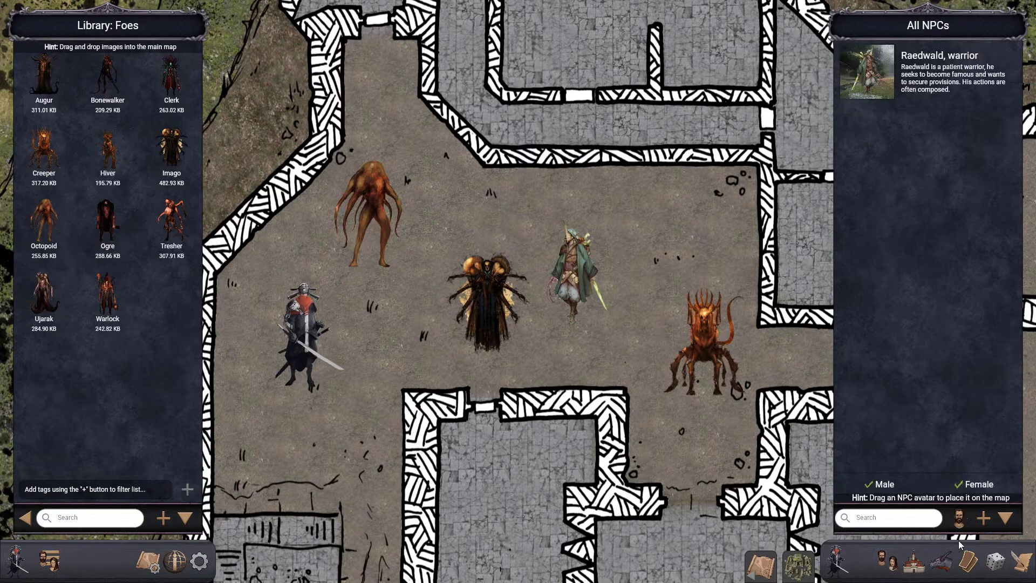
left_click(984, 519)
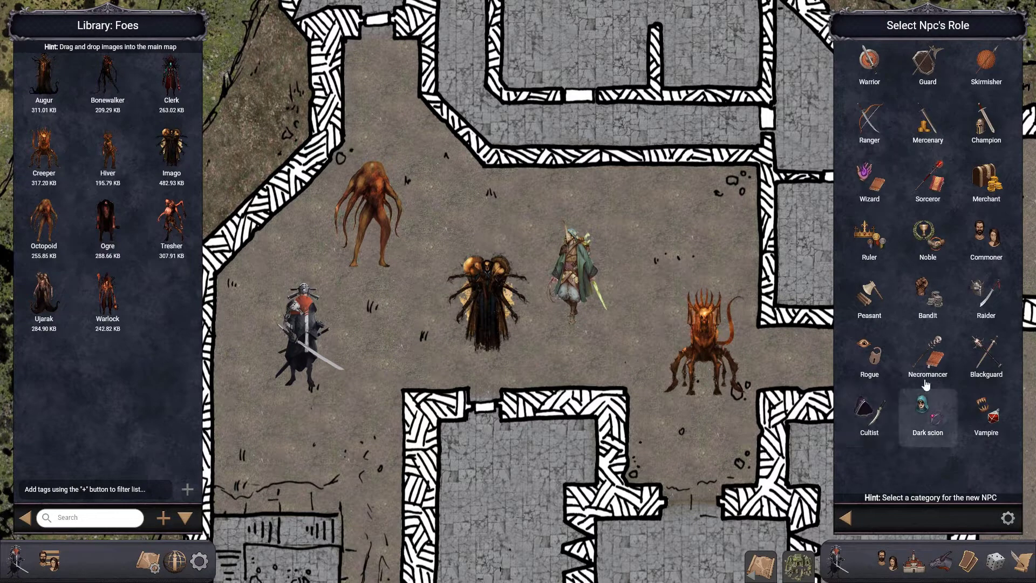
left_click(978, 176)
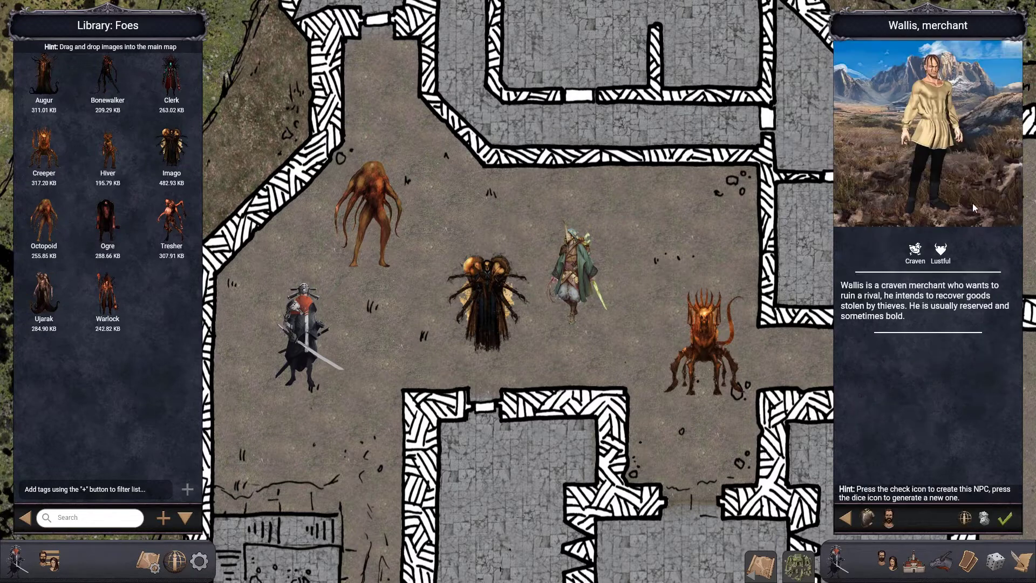
left_click(1007, 521)
left_click_drag(883, 162, 655, 284)
left_click(658, 233)
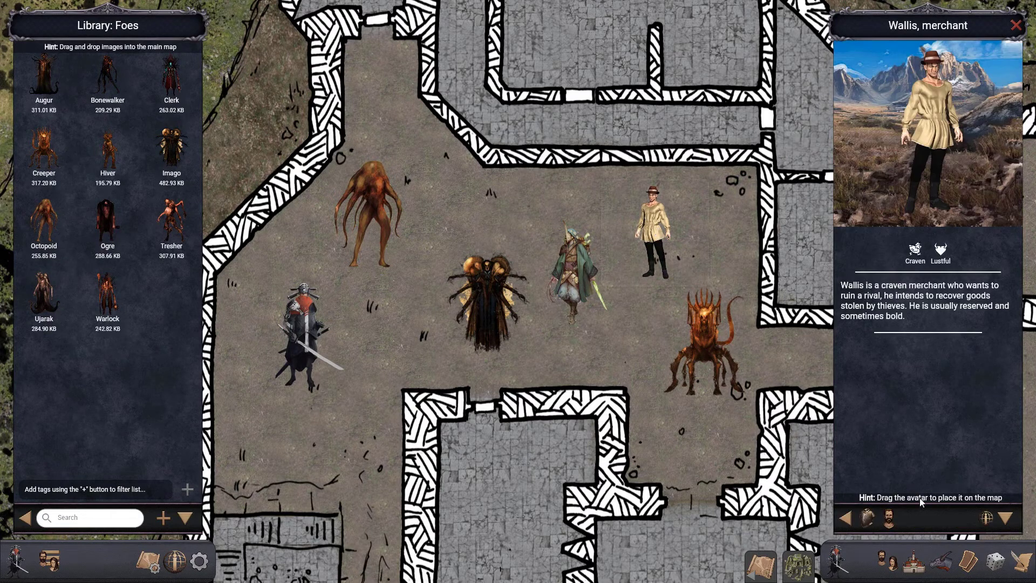
- Replace the merchant's avatar with the Augur from the cloud library's Foes category, trying avatar_2 and the Hiver first
left_click(984, 518)
left_click(876, 230)
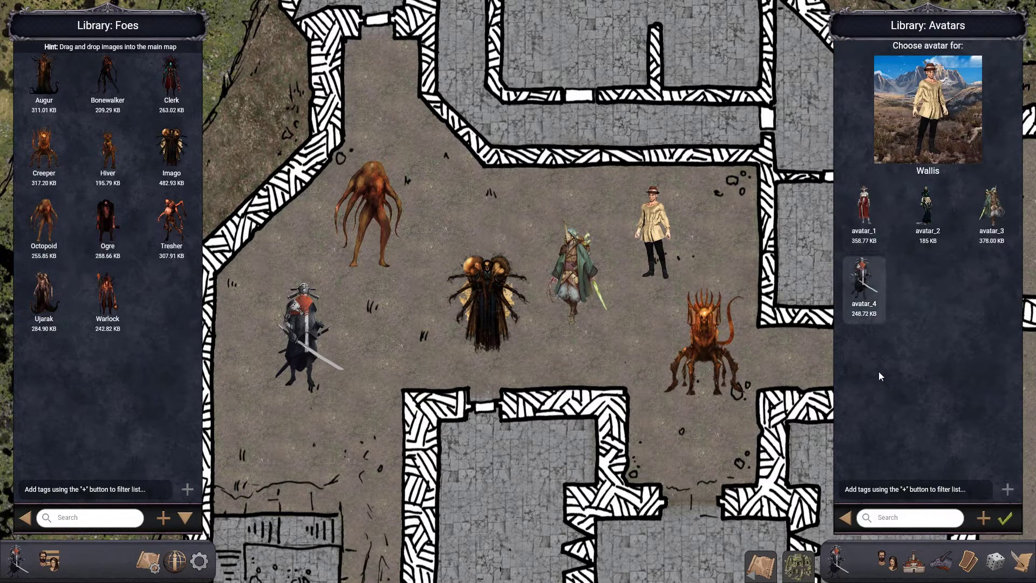
left_click(927, 216)
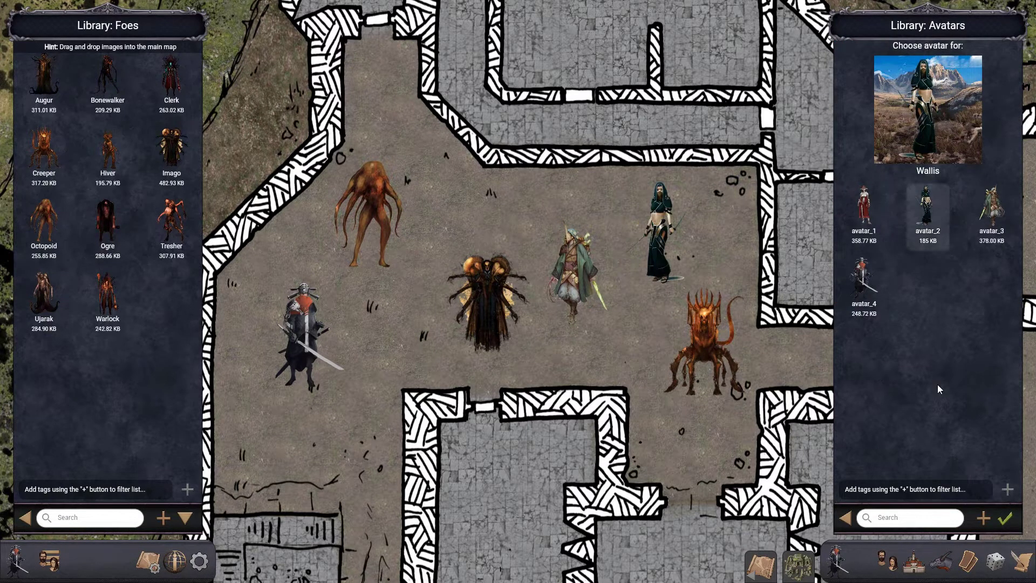
left_click(846, 518)
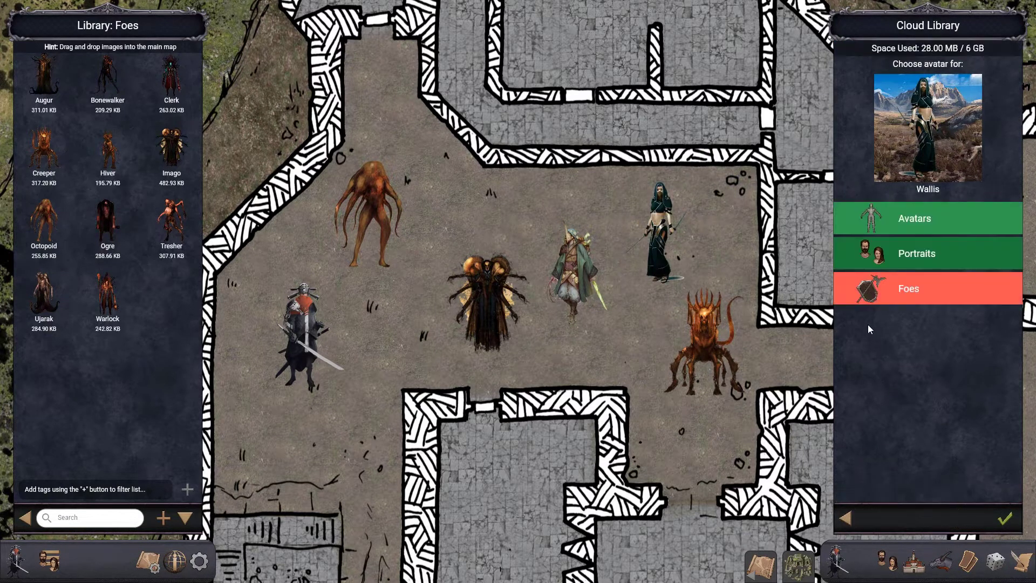
left_click(887, 297)
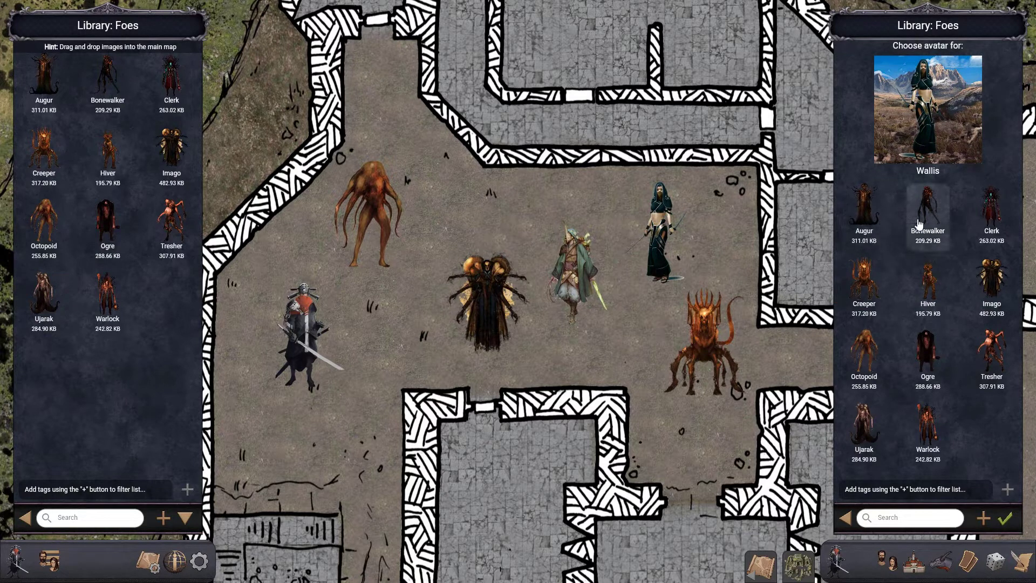
left_click(928, 280)
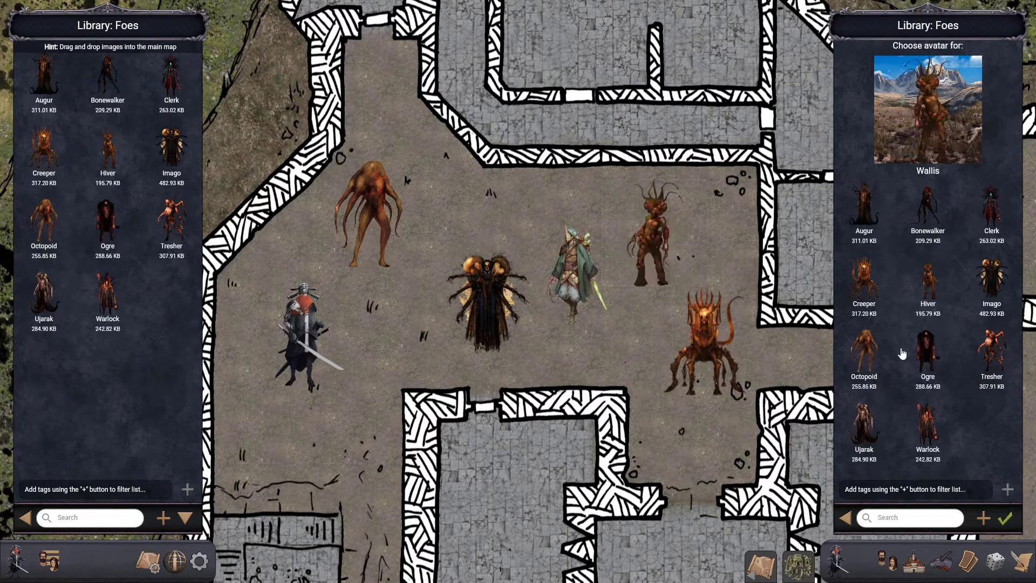
left_click(864, 211)
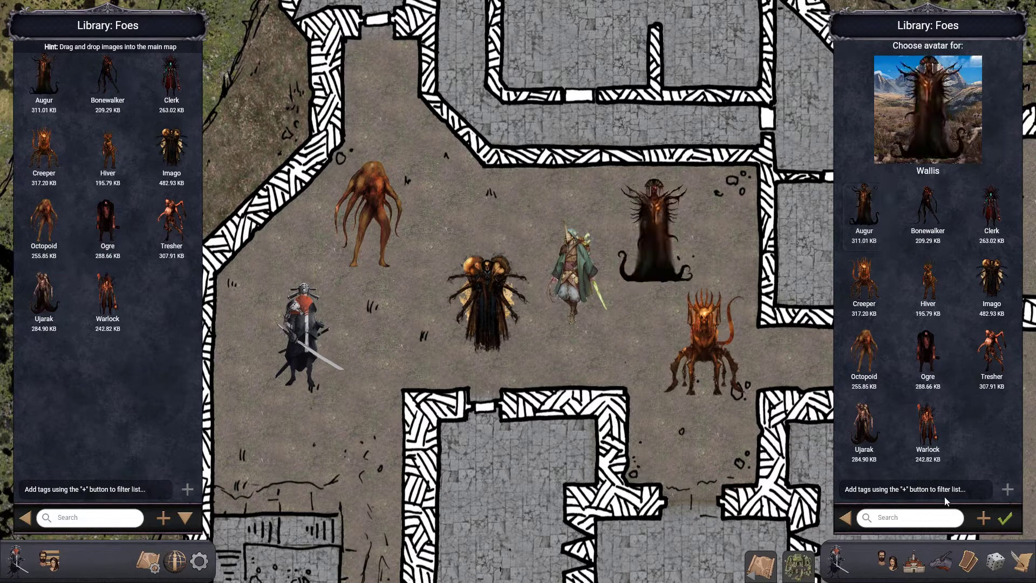
- Set the player character's avatar to the Ogre from the cloud library's Foes, trying other foes such as the Tresher and Ujarak first
left_click(303, 326)
left_click(165, 517)
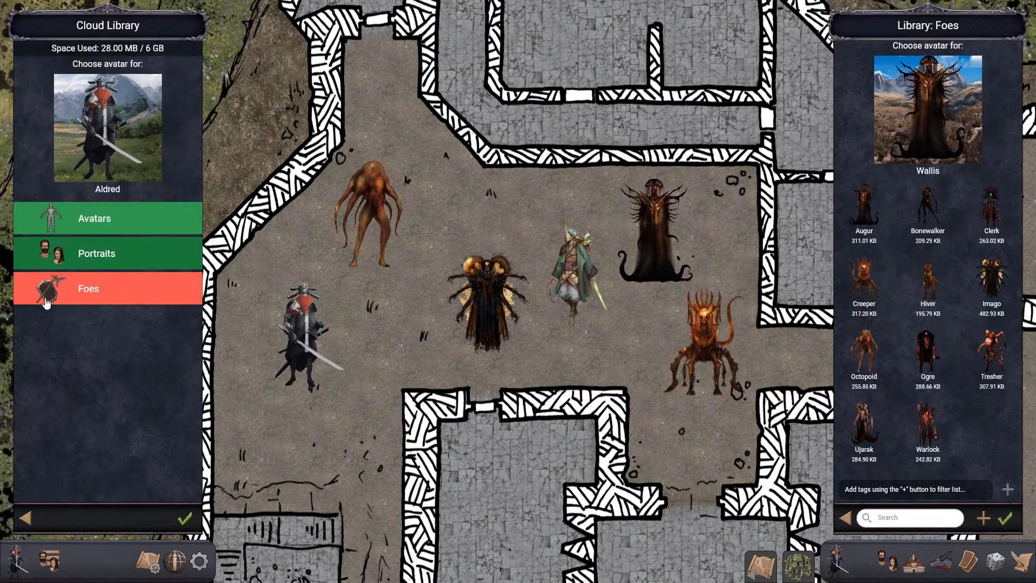
left_click(46, 296)
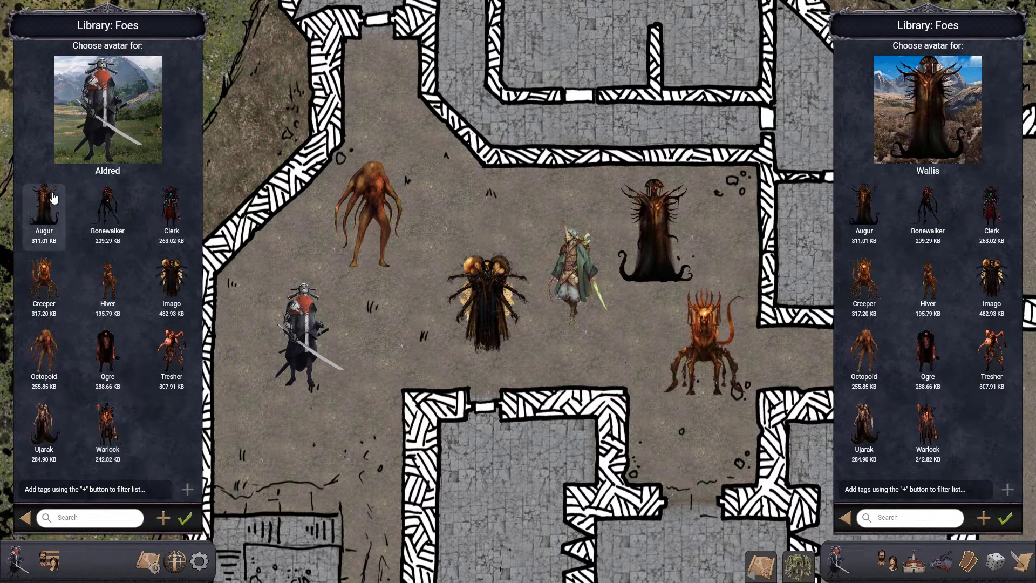
left_click(43, 210)
left_click(170, 294)
left_click(171, 367)
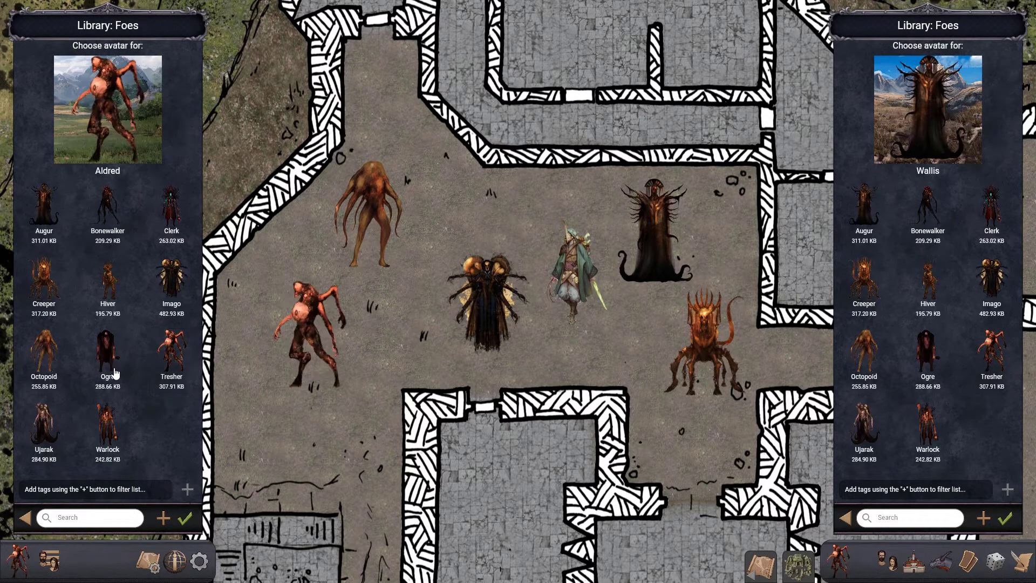
left_click(113, 388)
left_click(108, 426)
left_click(44, 426)
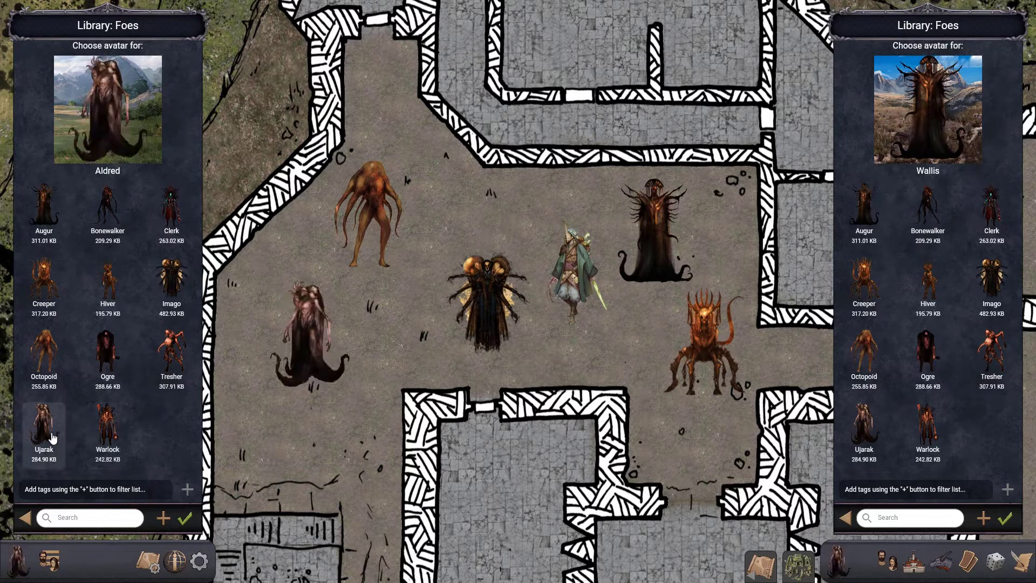
left_click(54, 367)
left_click(100, 355)
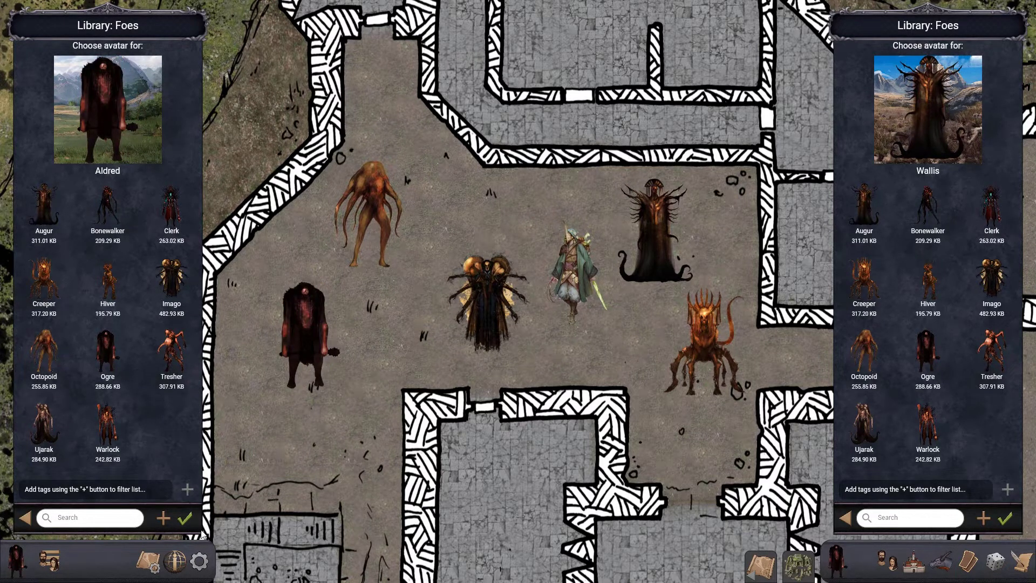
left_click(185, 518)
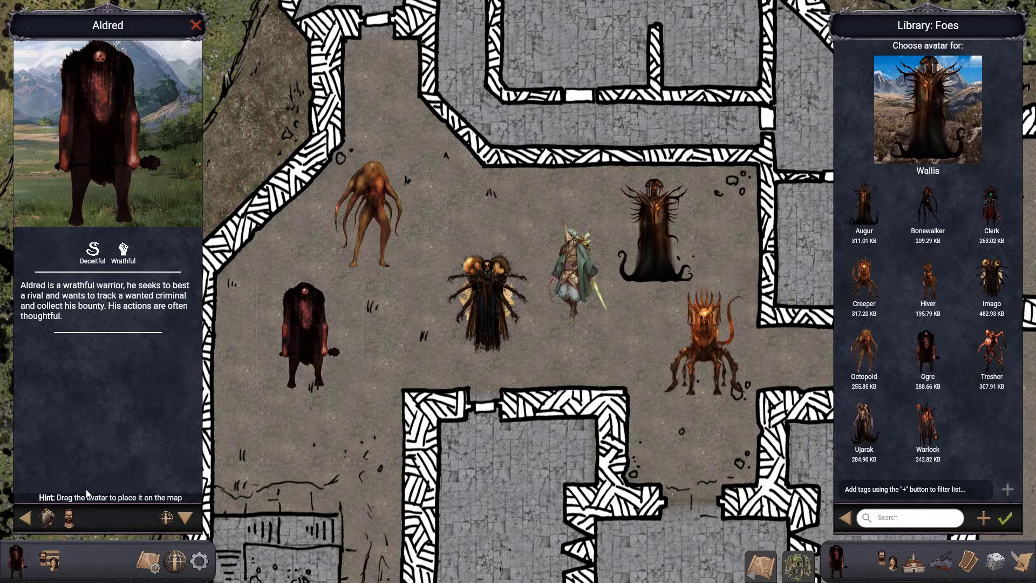
- Remove the custom avatar in the player character's appearance customization
left_click(48, 519)
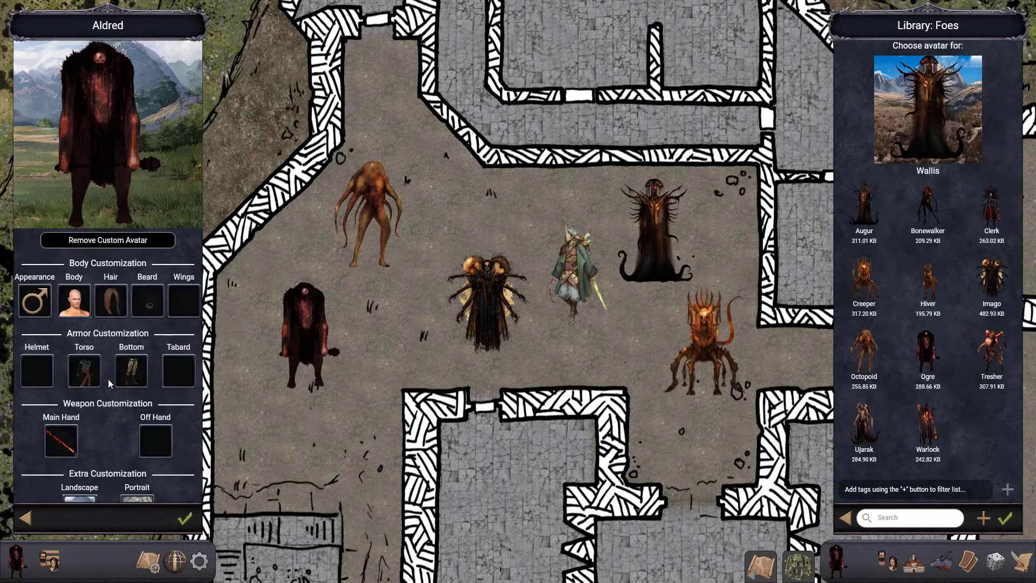
left_click(99, 241)
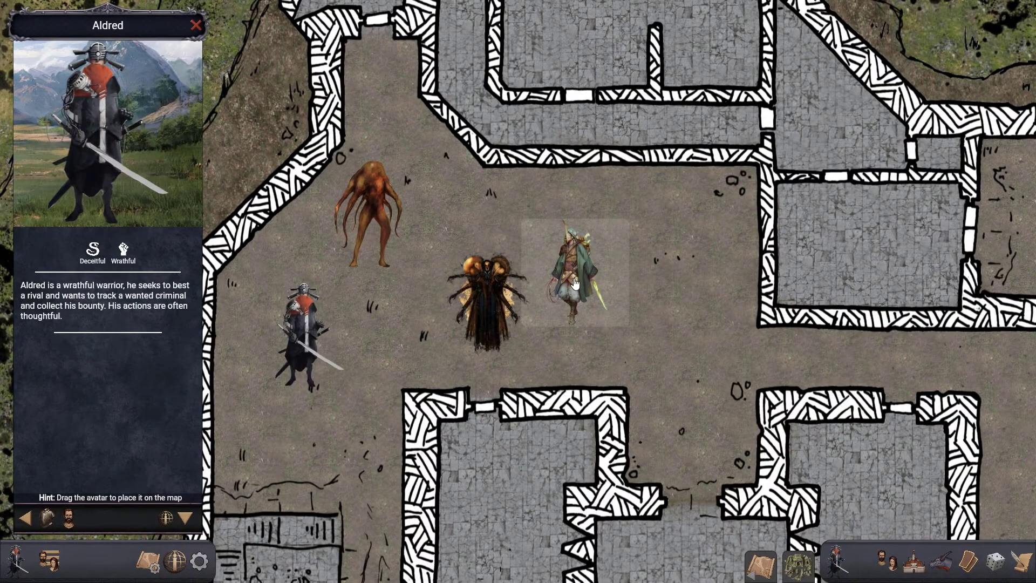
- Set the warrior NPC's portrait to portrait_3 from the cloud library's Portraits category, trying other portraits such as portrait_4 first
left_click(575, 283)
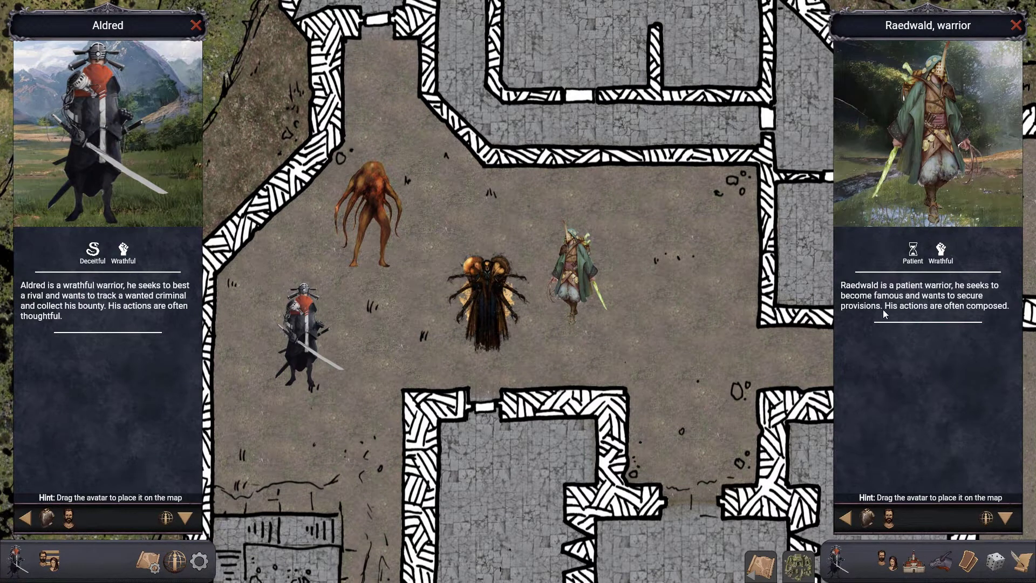
left_click(888, 518)
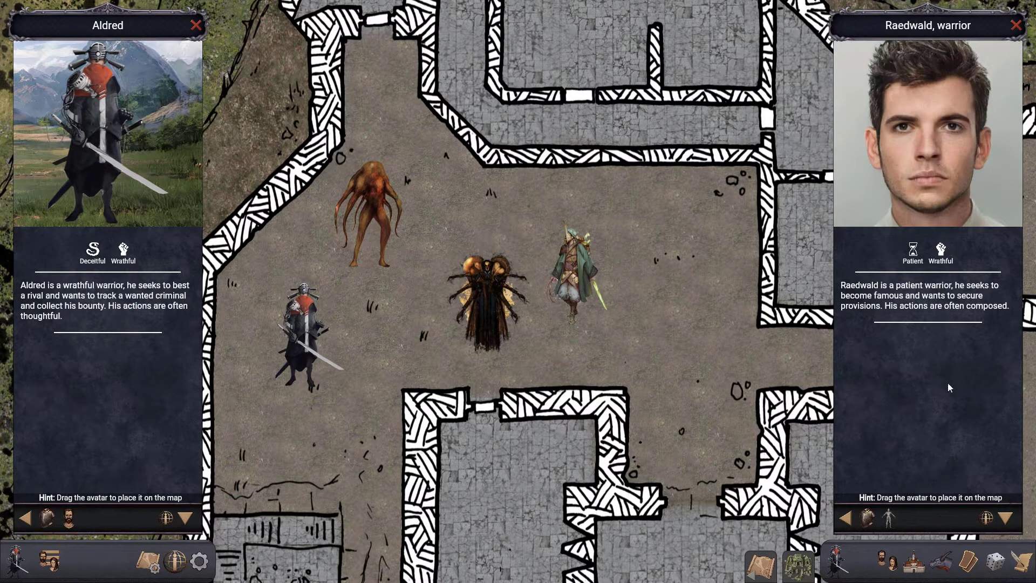
left_click(986, 519)
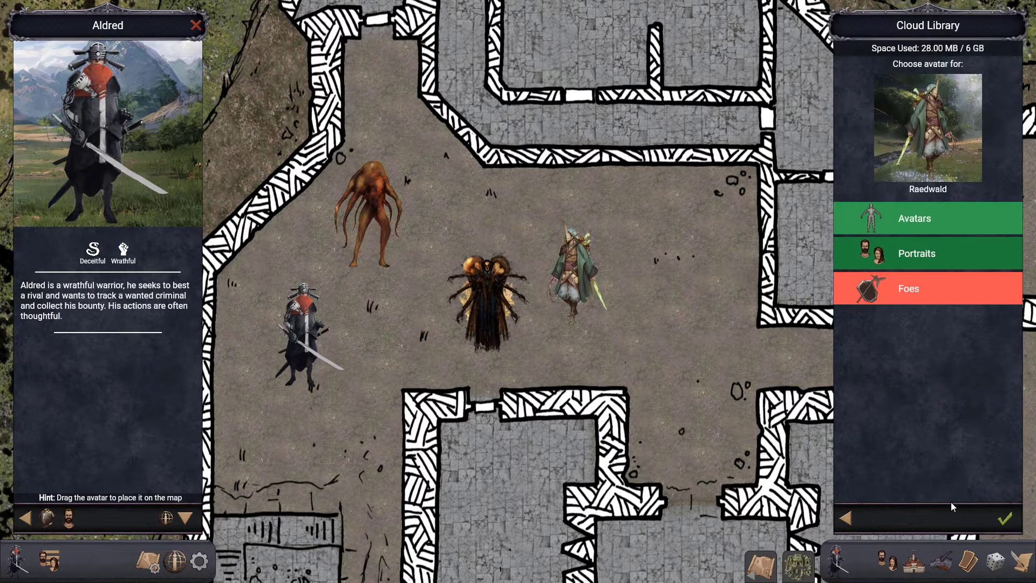
left_click(908, 257)
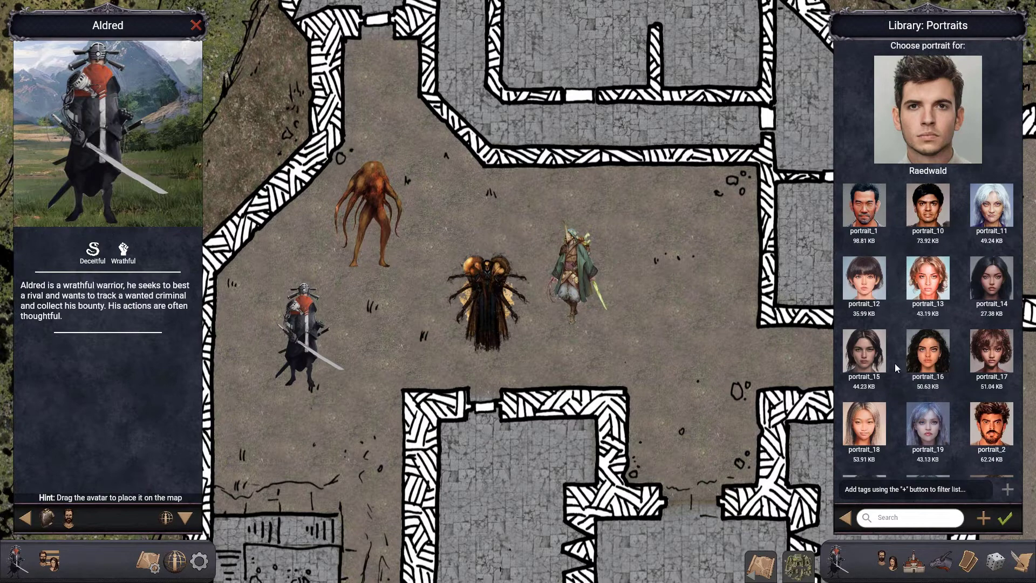
scroll(926, 370, "down", 1)
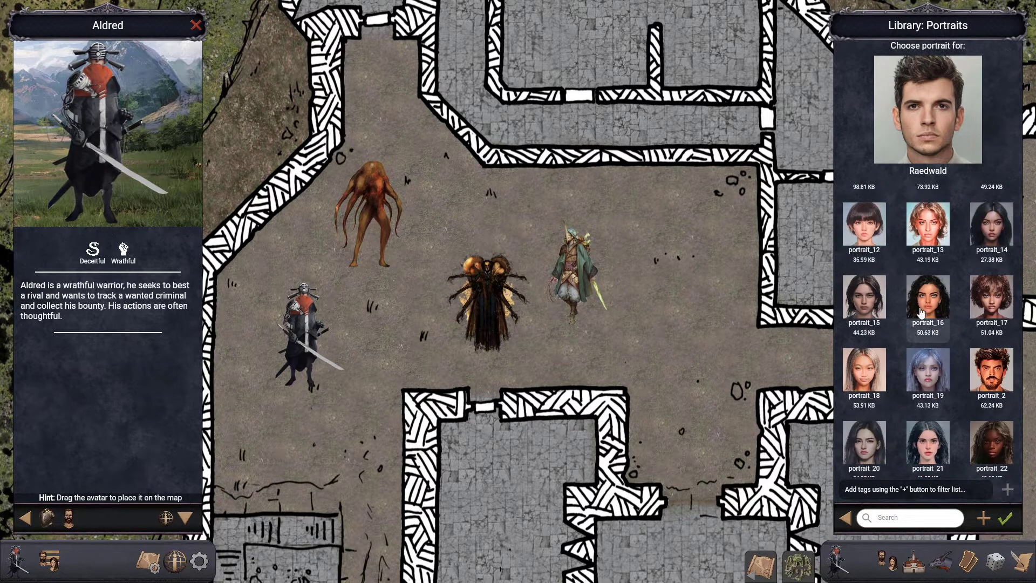
scroll(937, 402, "down", 3)
scroll(938, 402, "down", 1)
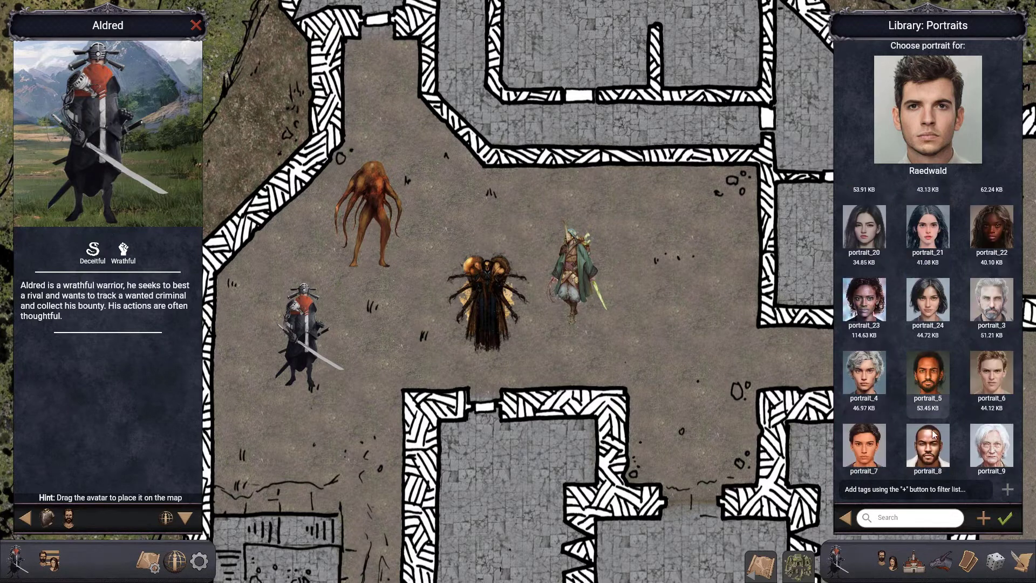
left_click(874, 451)
left_click(869, 422)
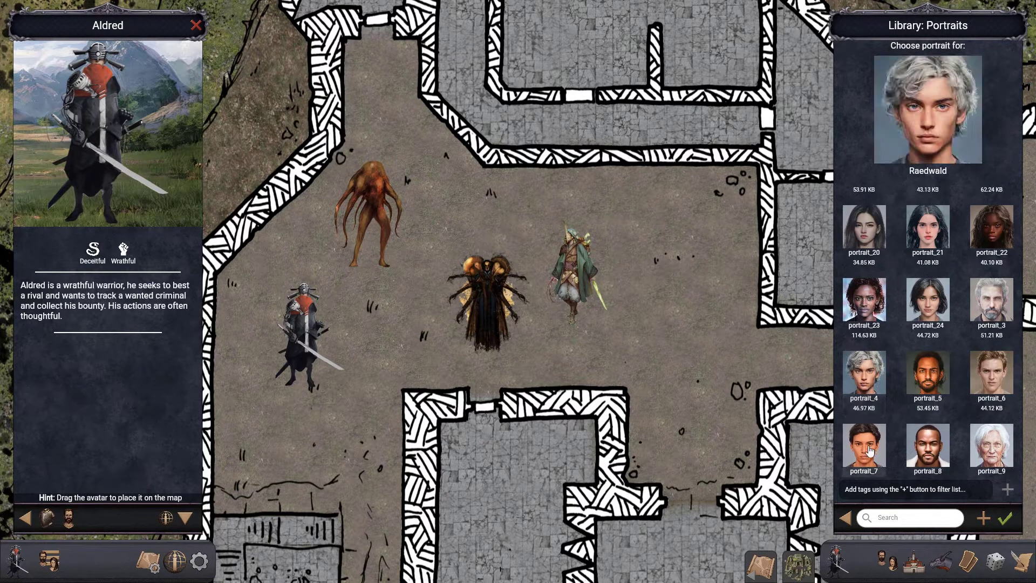
left_click(928, 450)
left_click(991, 324)
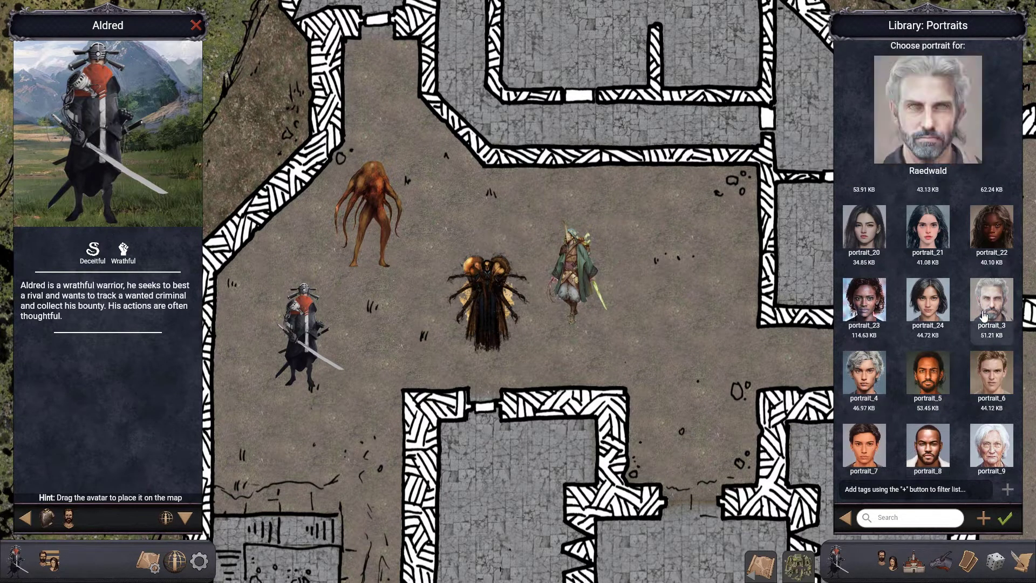
left_click(1006, 519)
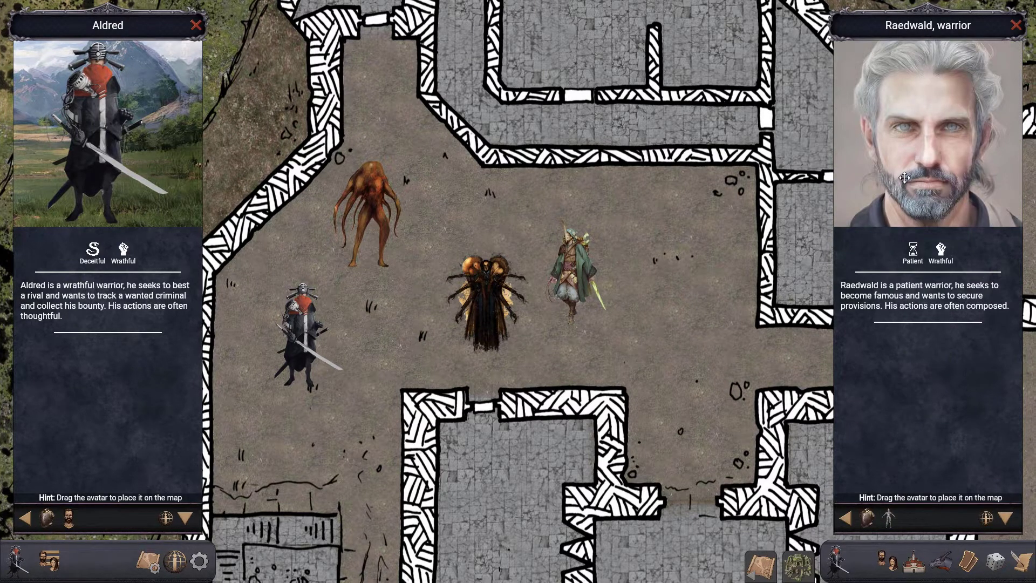
- Open portrait_1 in the cloud library's Portraits category and add the tag "male" to it
left_click(172, 561)
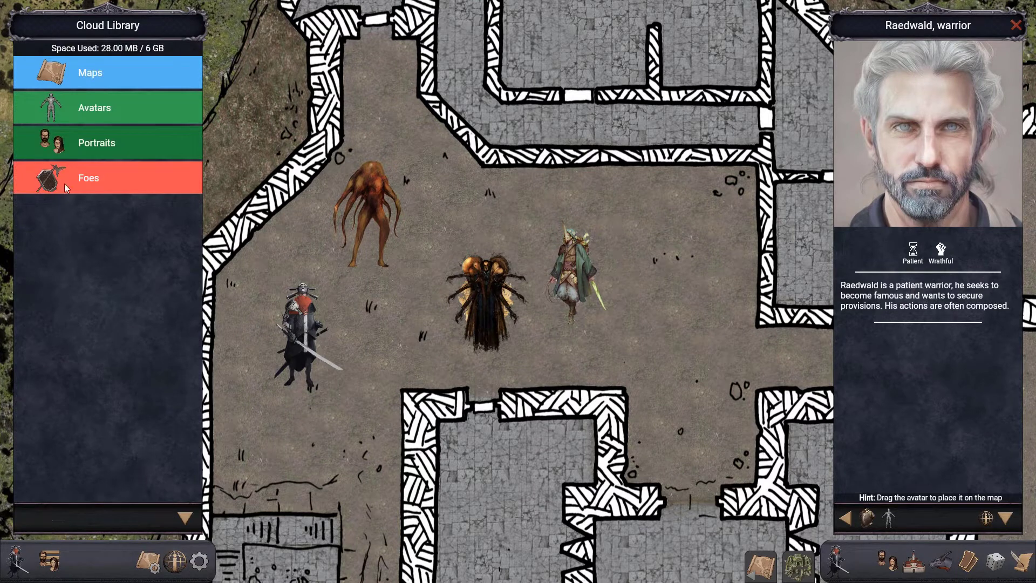
left_click(54, 151)
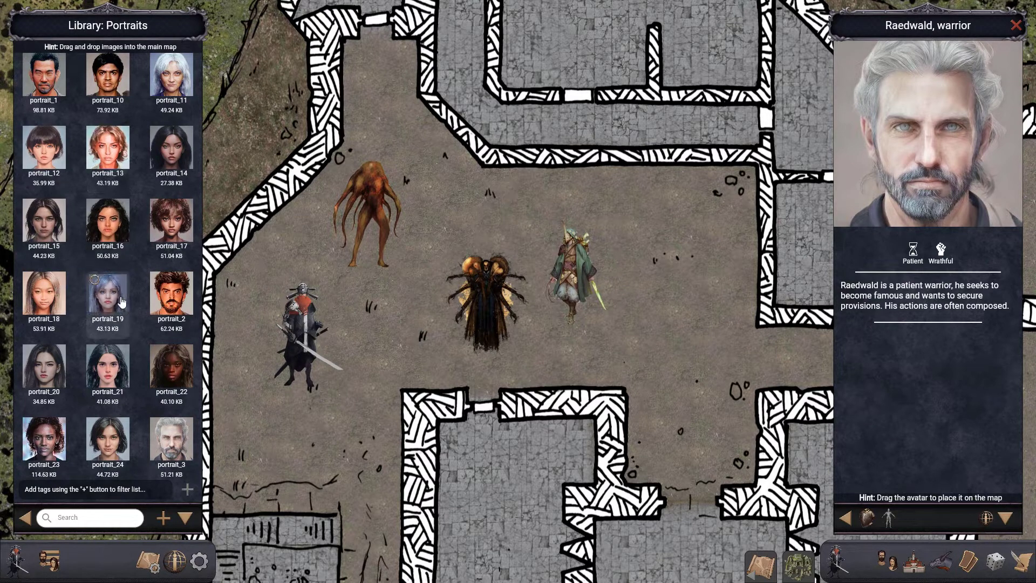
left_click(39, 97)
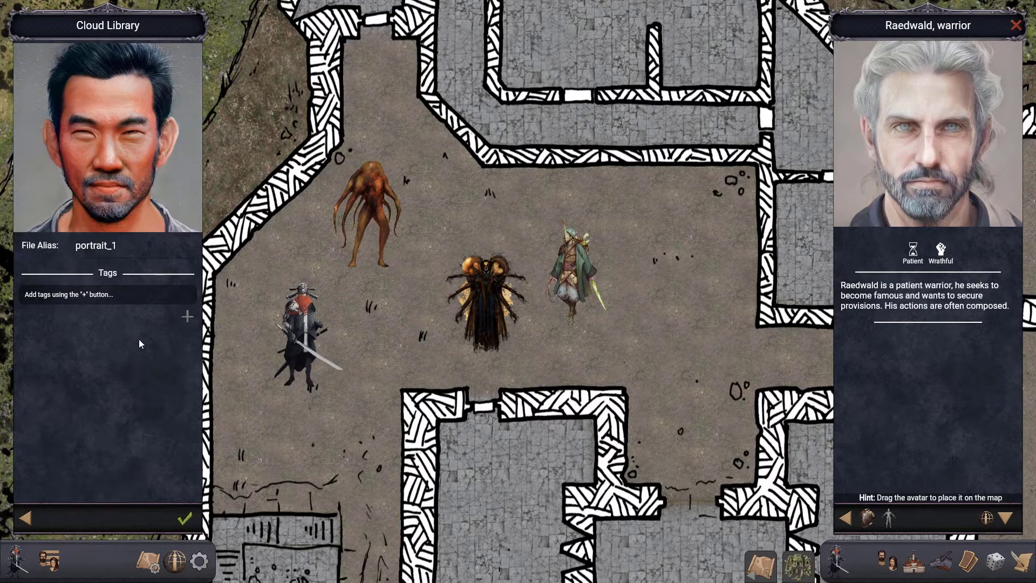
left_click(186, 319)
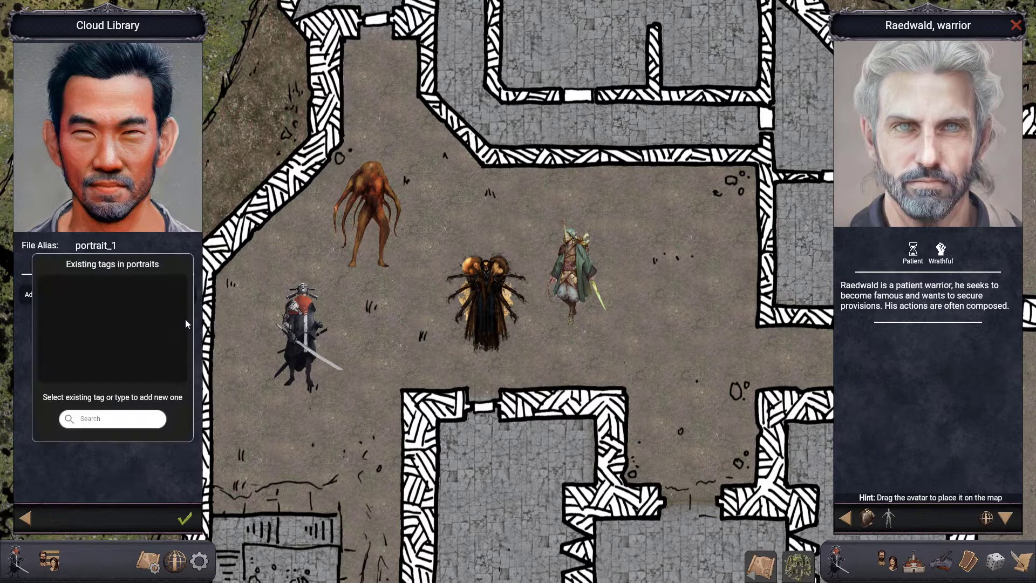
left_click(108, 419)
type("male")
left_click(181, 419)
- Add the tag "black hair" to portrait_1 and save its tags
left_click(187, 319)
left_click(120, 422)
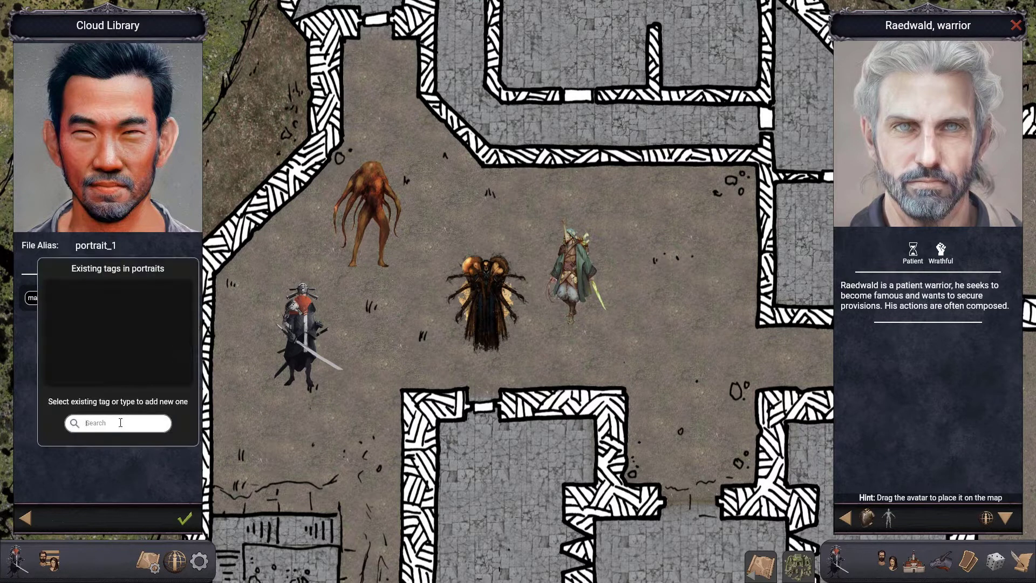
type("black hair")
left_click(186, 423)
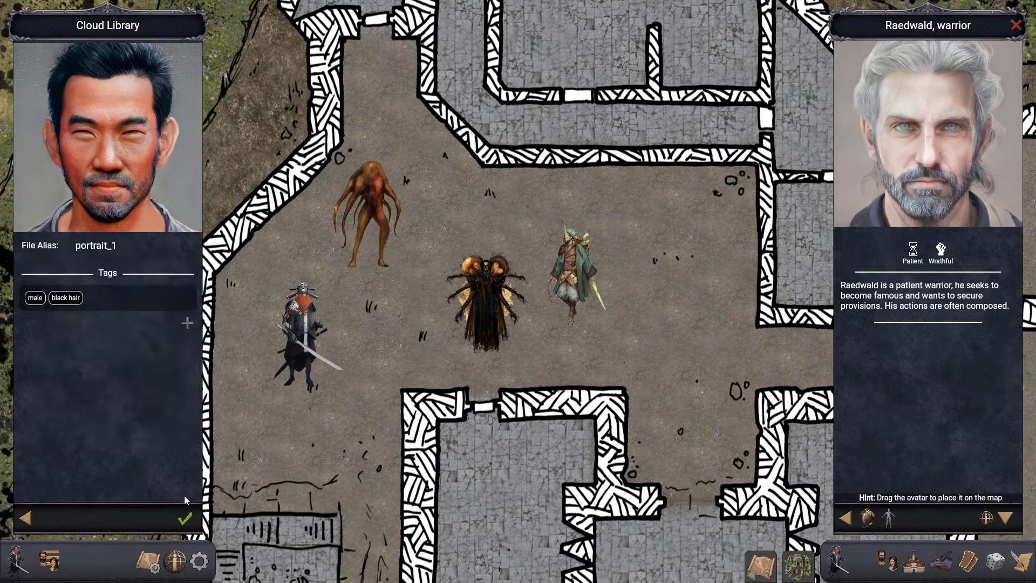
left_click(186, 519)
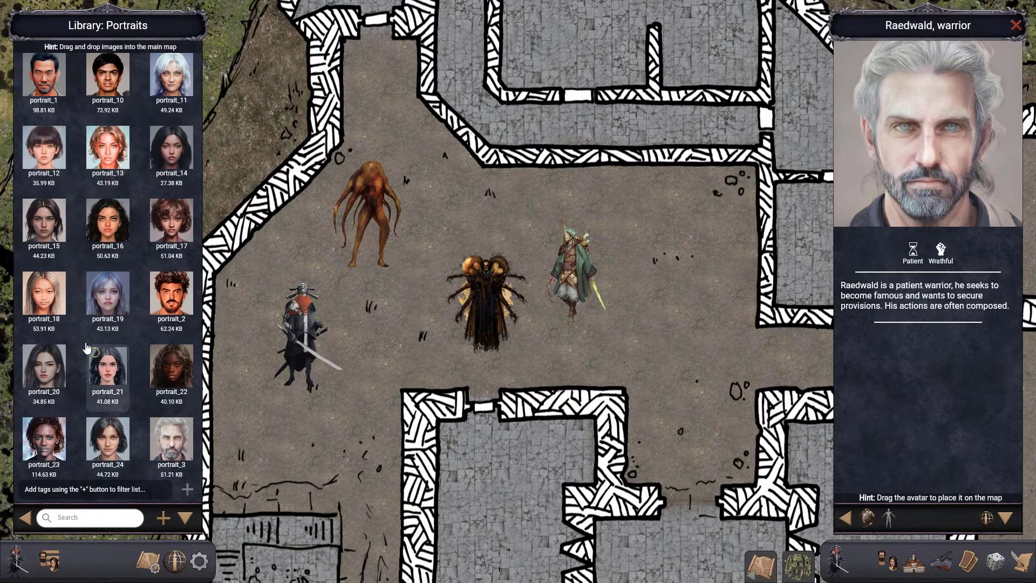
- Filter the Portraits category by the tag "male" to check the tagged image, and clear the filter
left_click(188, 491)
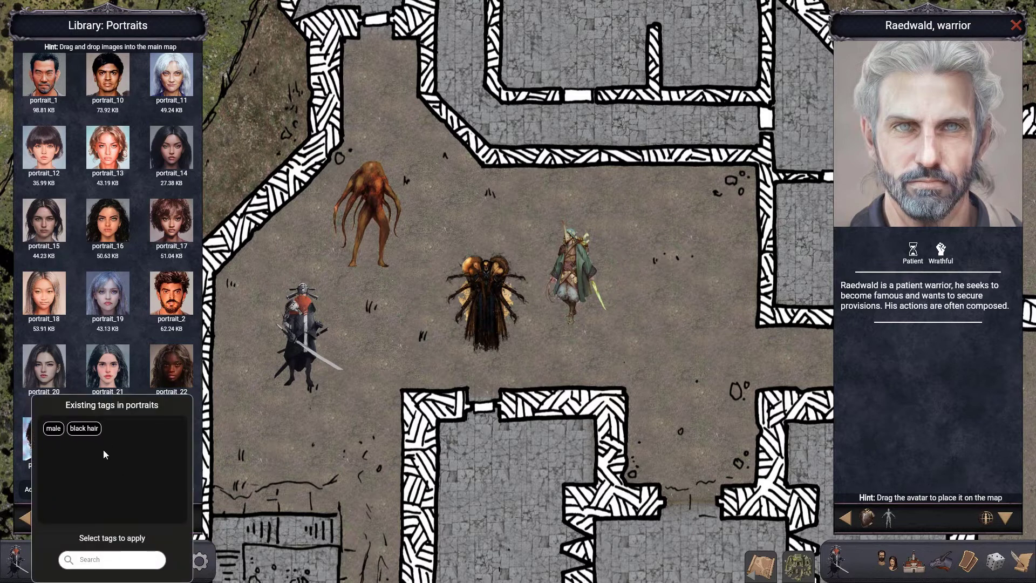
left_click(54, 429)
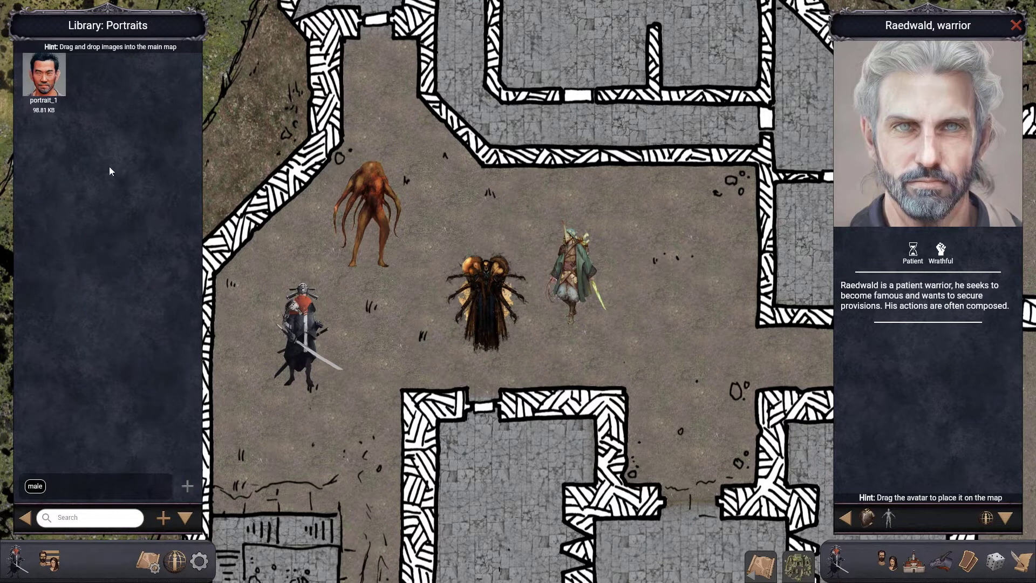
left_click(46, 485)
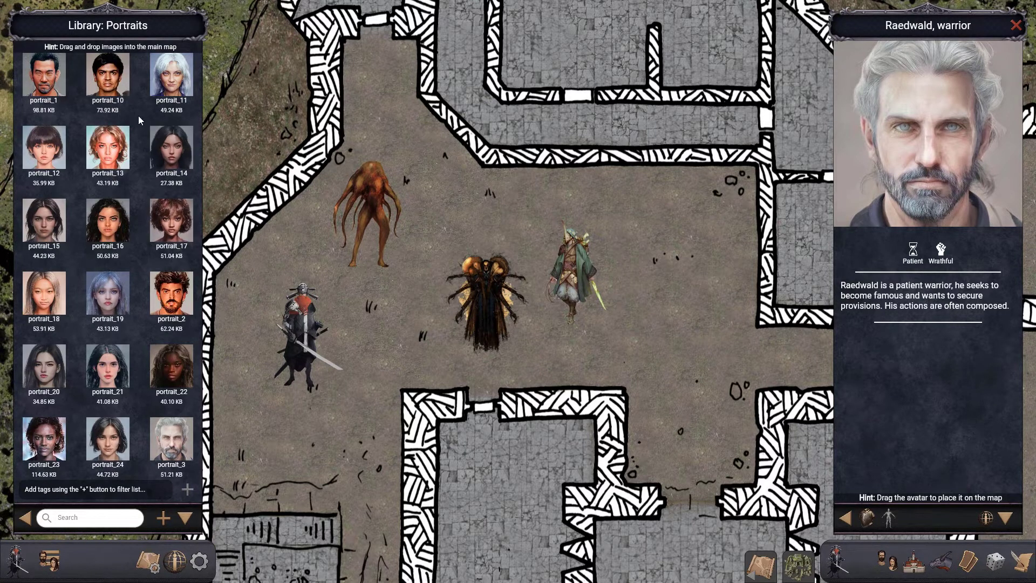
- Select portrait_1 through portrait_8 and portrait_10, apply the existing tag "male" to all of them and save
left_click(32, 61)
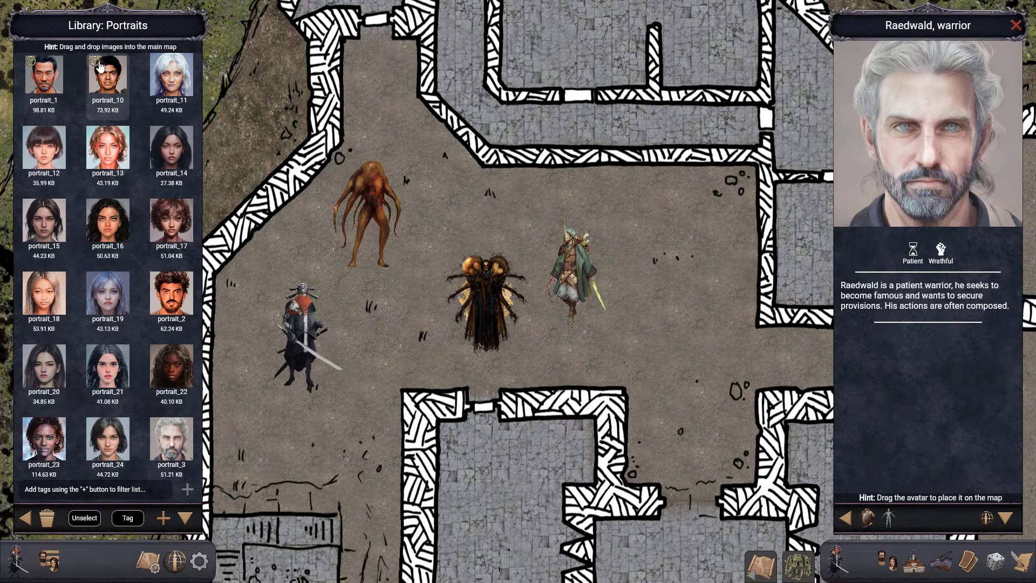
scroll(137, 371, "down", 1)
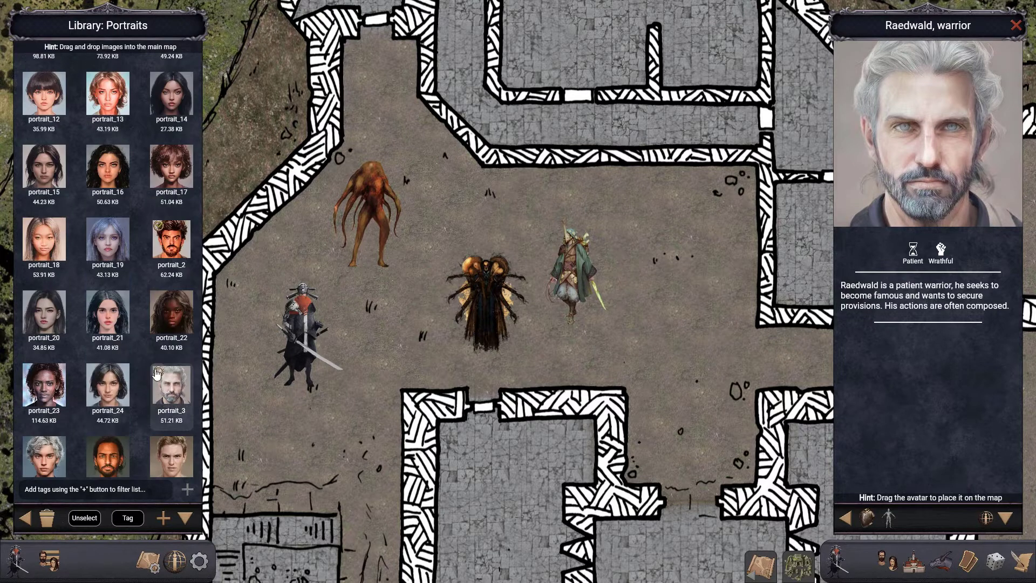
scroll(126, 469, "down", 2)
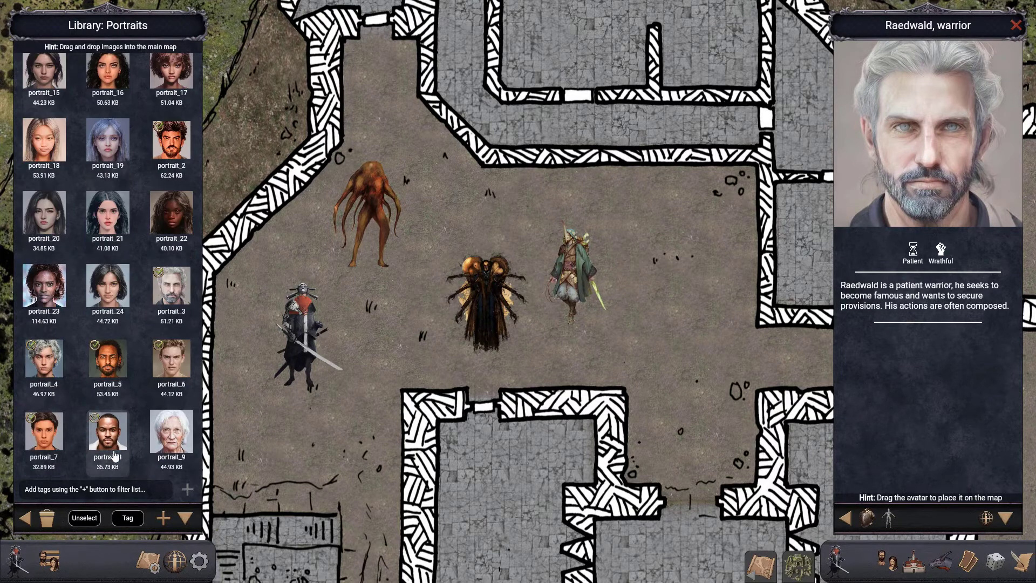
left_click(128, 518)
left_click(188, 114)
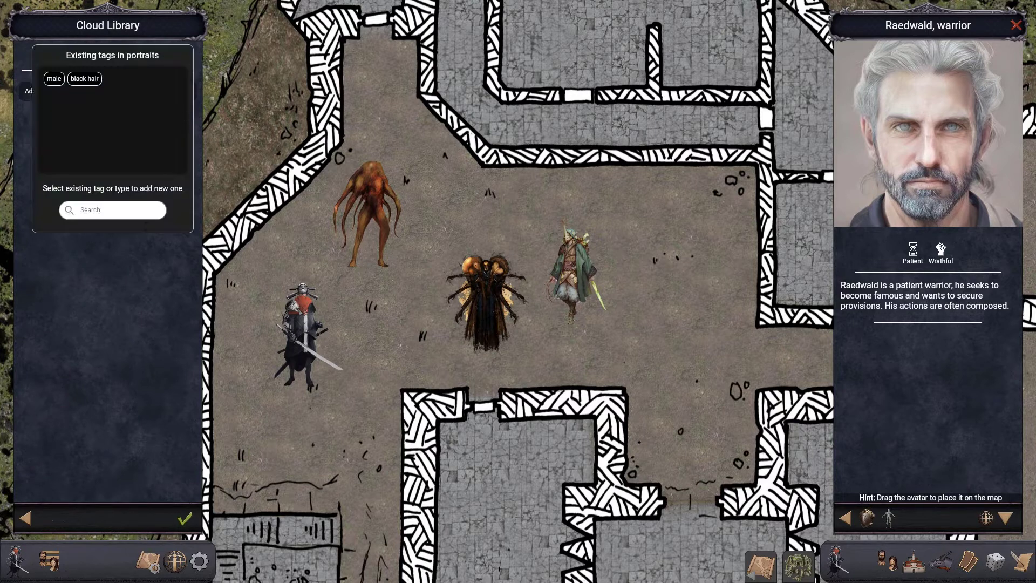
left_click(54, 85)
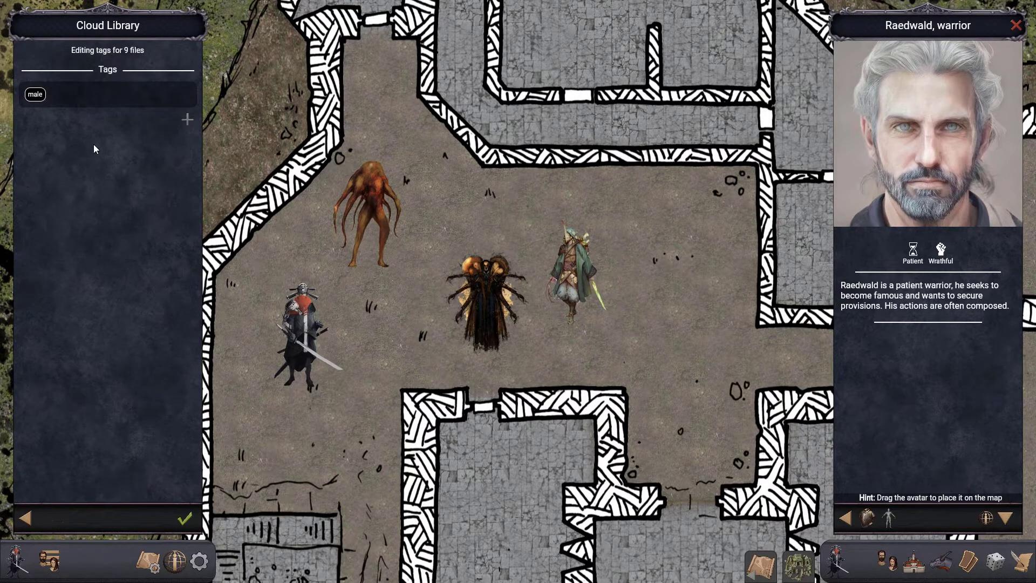
left_click(189, 522)
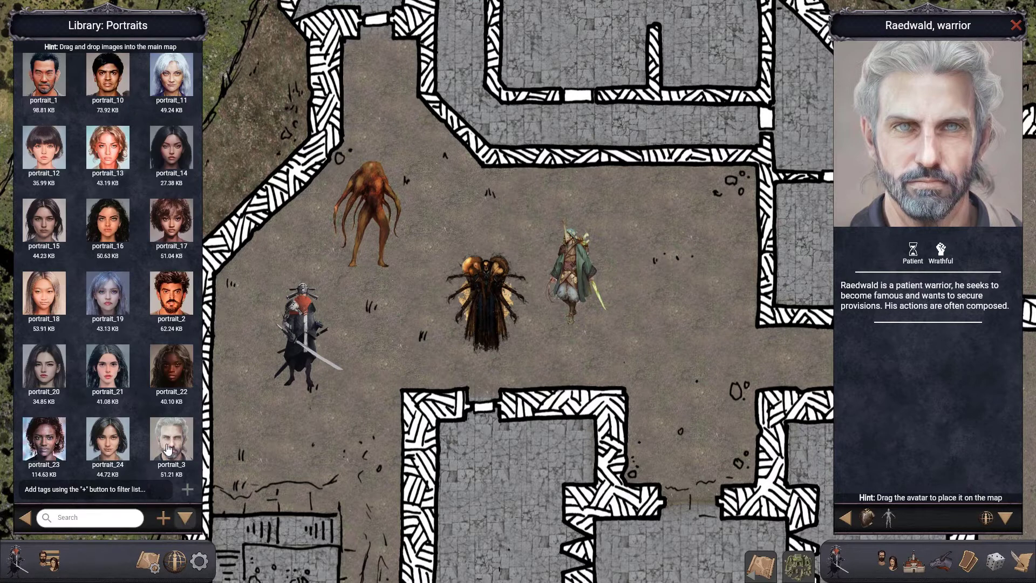
- Filter the portraits by "male" again to review the newly tagged group, and remove the filter
left_click(189, 492)
left_click(52, 428)
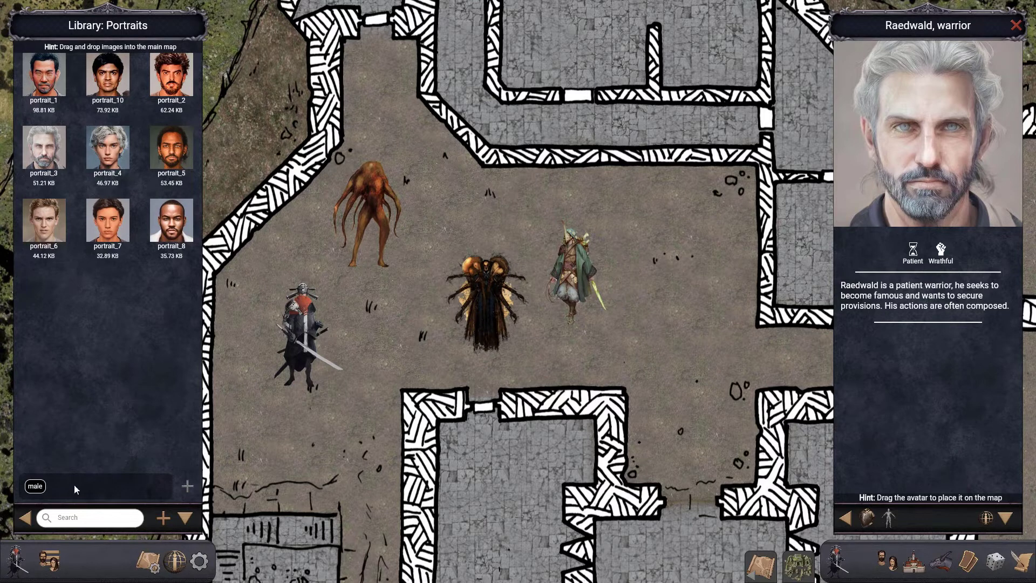
left_click(42, 491)
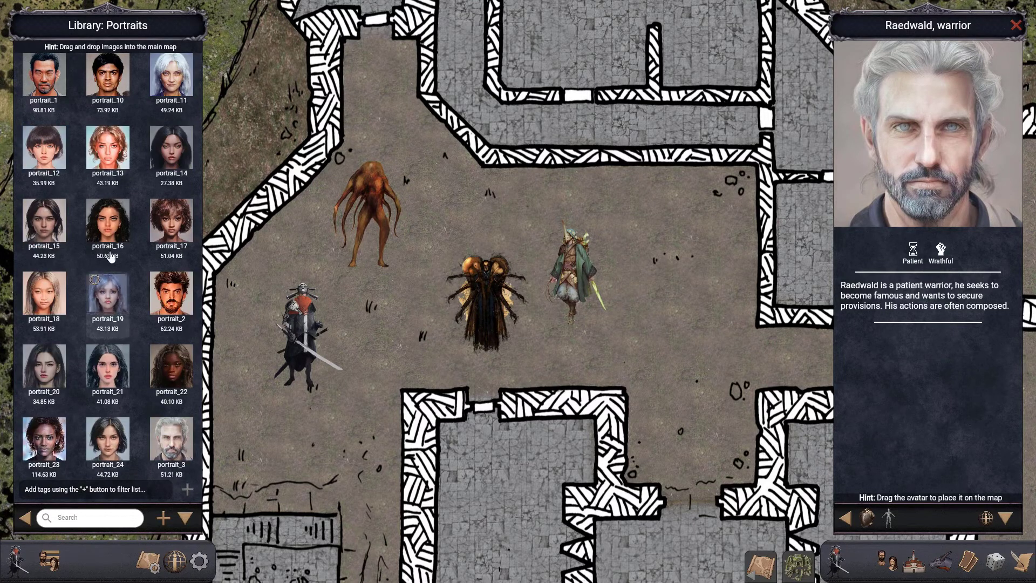
- Select portrait_9 and portrait_11 through portrait_24, add the new tag "female" to all of them and save
left_click(170, 80)
left_click(43, 145)
left_click(108, 146)
left_click(170, 145)
left_click(43, 219)
left_click(108, 218)
left_click(171, 219)
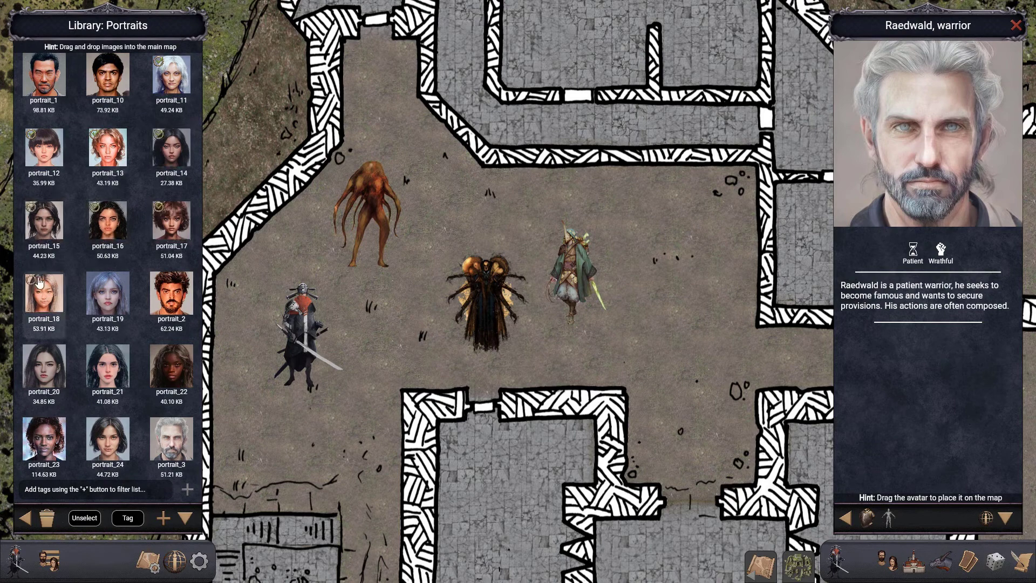
left_click(108, 292)
left_click(43, 365)
left_click(108, 364)
left_click(171, 364)
left_click(43, 437)
left_click(108, 437)
scroll(171, 444, "down", 2)
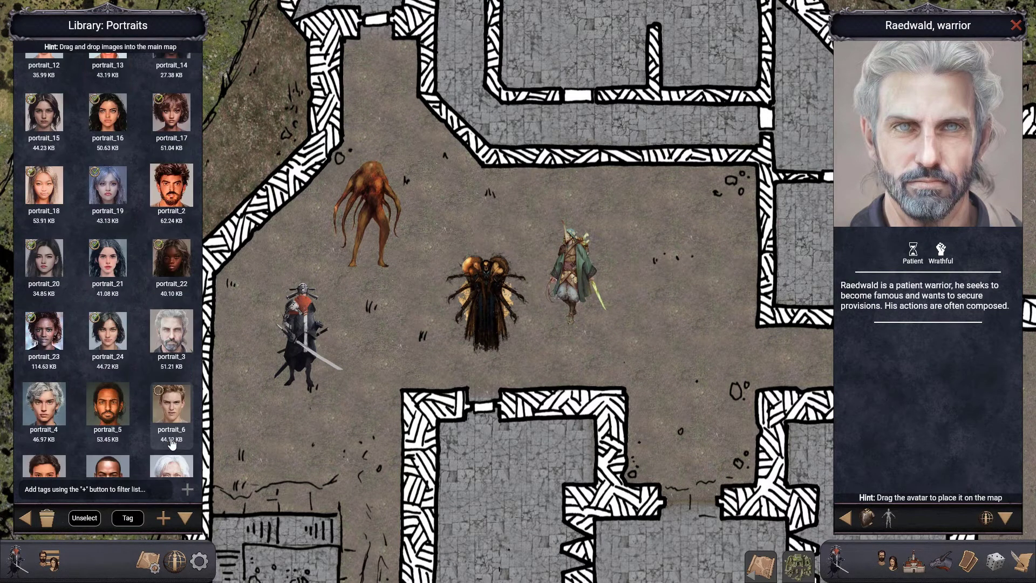
left_click(171, 431)
left_click(135, 518)
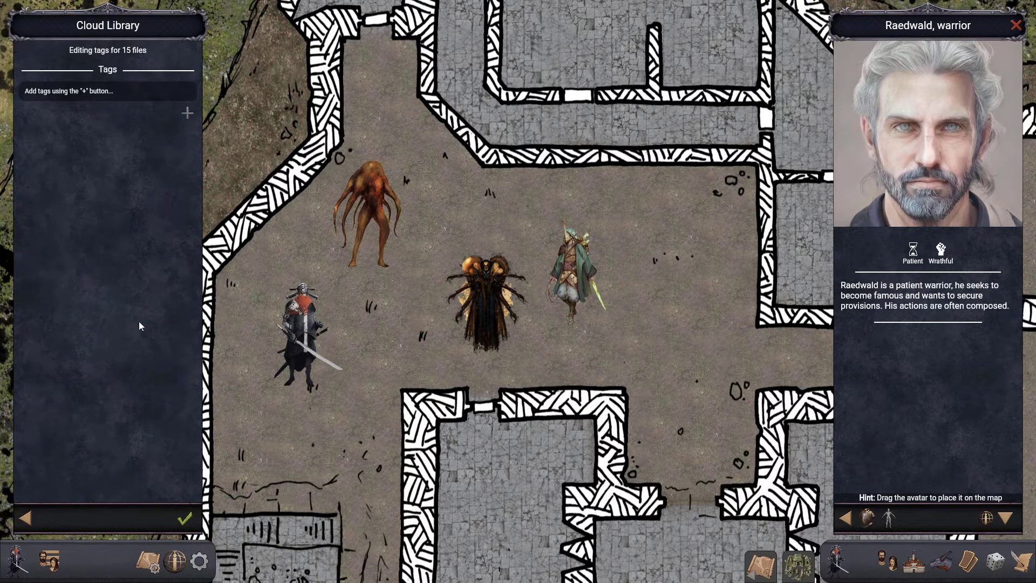
left_click(187, 112)
left_click(103, 213)
type("fe")
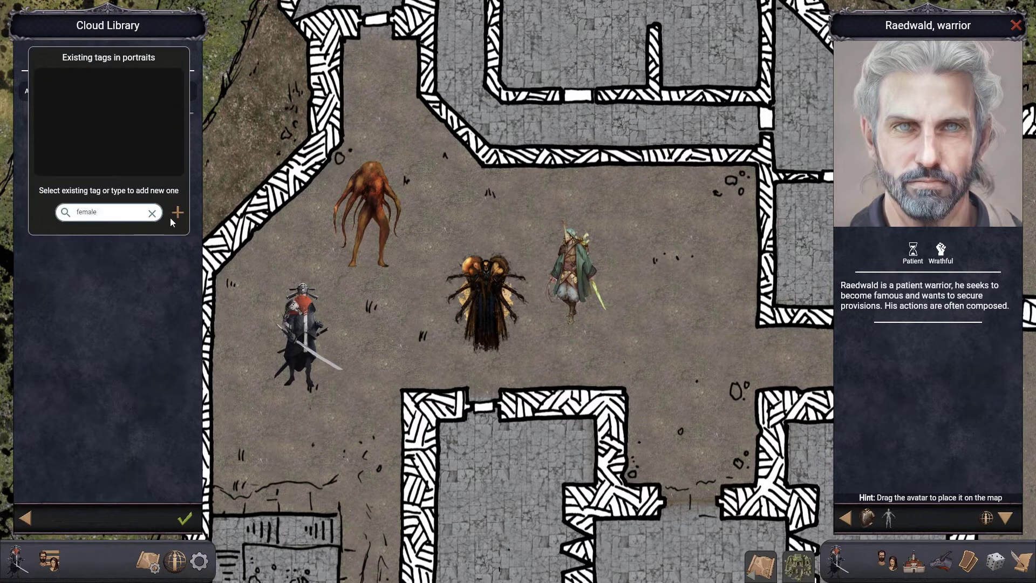
type("male")
left_click(171, 216)
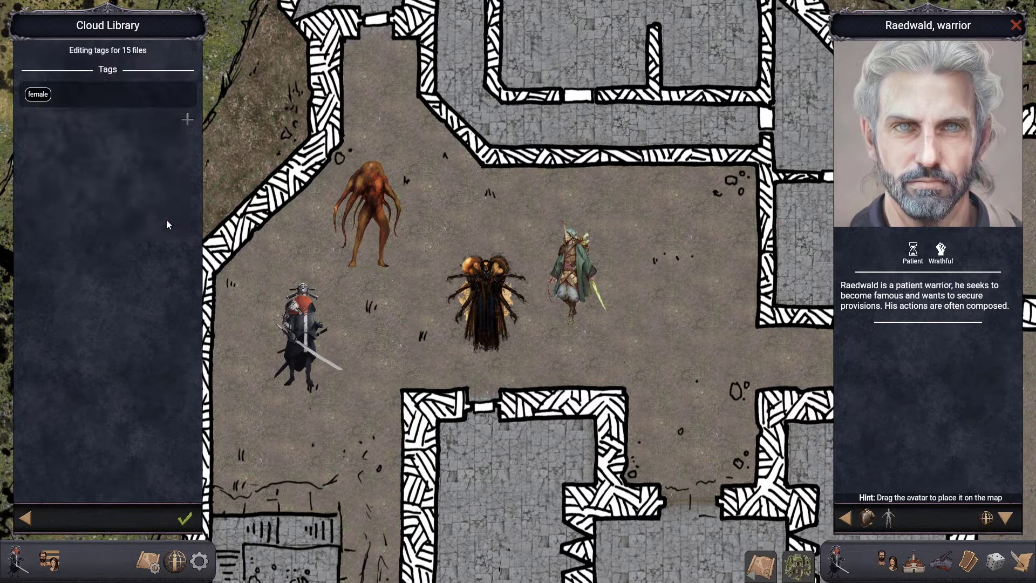
left_click(183, 517)
- Filter the portraits by the tag "female" to review the tagged group, and remove the filter
left_click(187, 485)
left_click(115, 430)
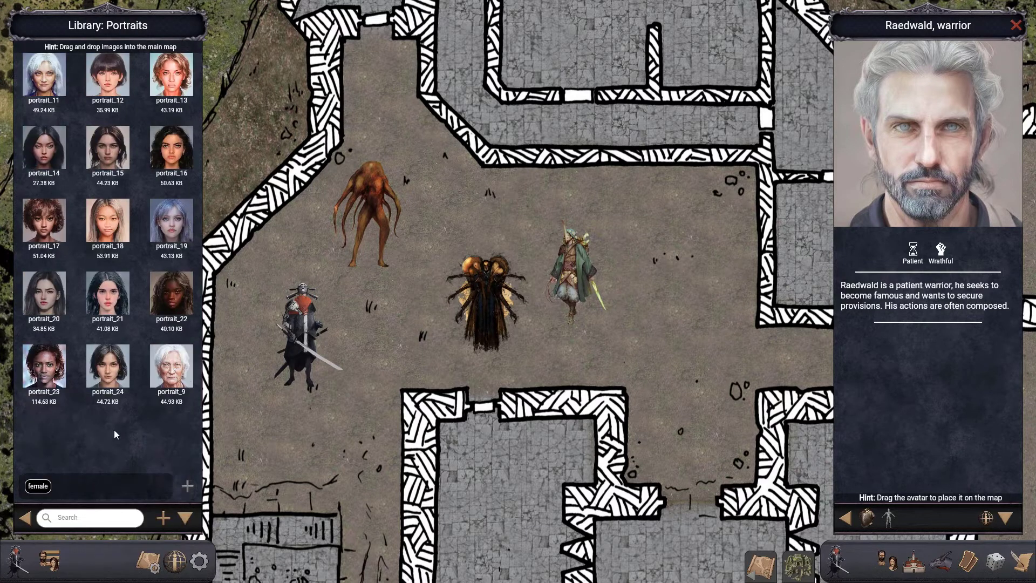
left_click(36, 487)
- Select portraits 1, 2, 5, 7, 8, 10, 12, 14, 15, 16, 20, 21 and 24, and save the existing tag "black hair" on them
left_click(44, 81)
left_click(128, 106)
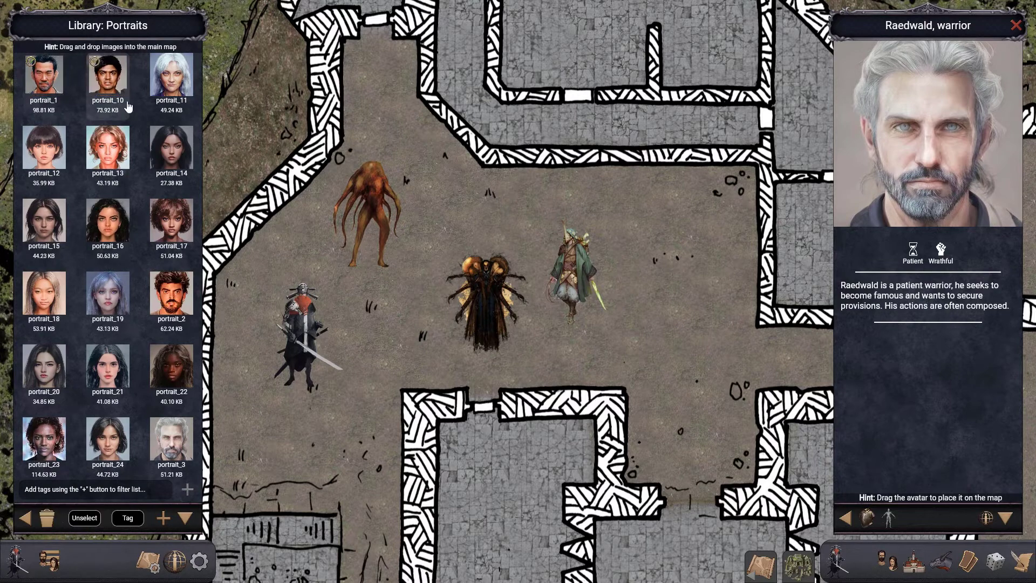
left_click(172, 147)
left_click(44, 147)
left_click(44, 219)
left_click(108, 220)
left_click(171, 292)
left_click(44, 365)
left_click(95, 358)
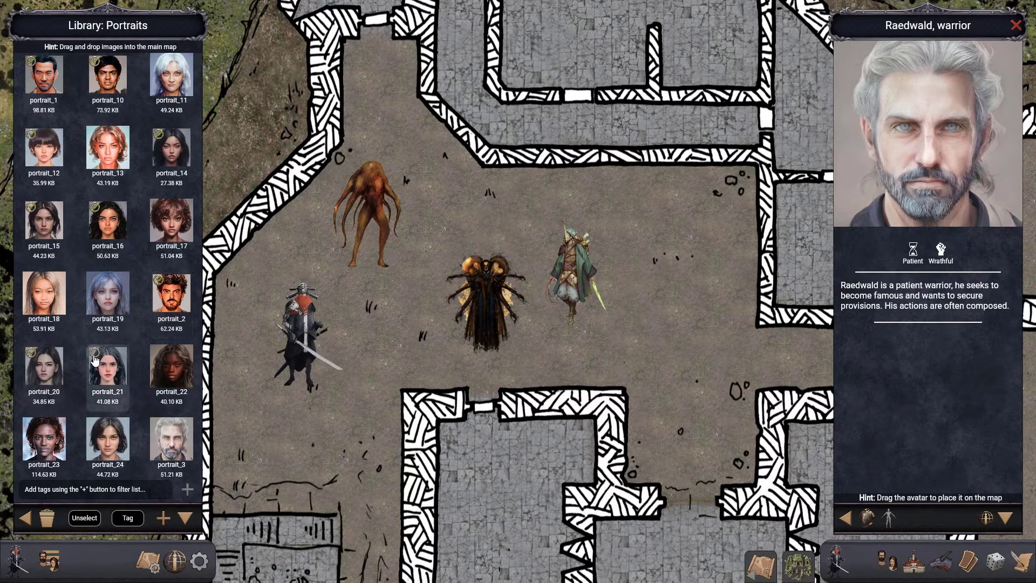
left_click(108, 437)
scroll(108, 410, "down", 2)
left_click(108, 358)
left_click(108, 431)
left_click(45, 431)
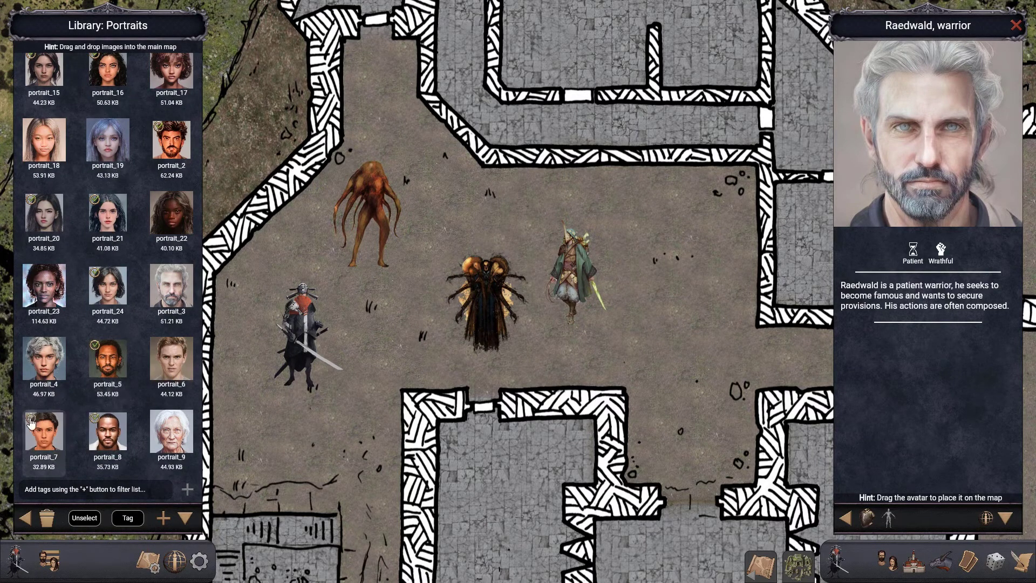
left_click(128, 518)
left_click(186, 113)
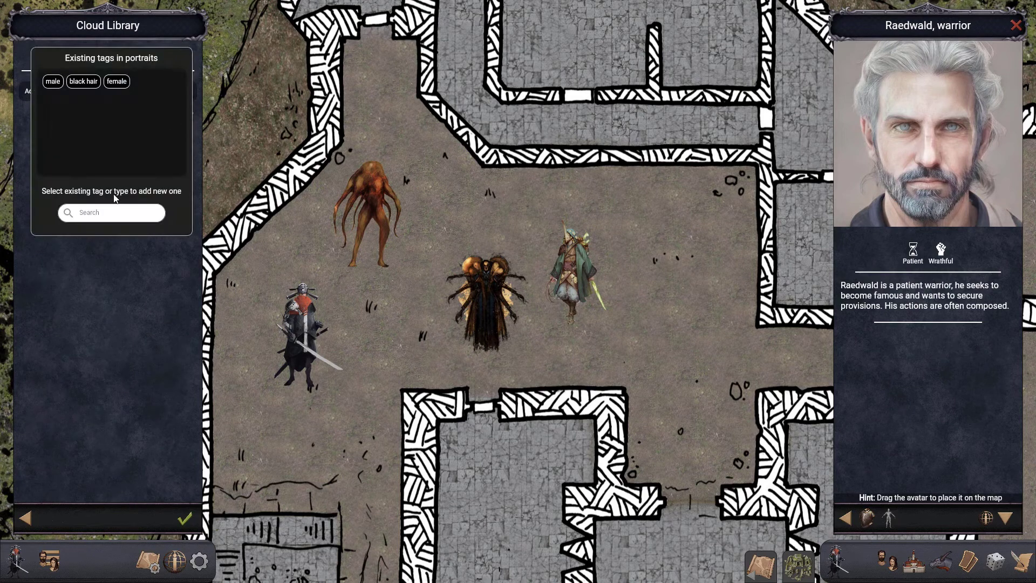
left_click(80, 82)
left_click(184, 518)
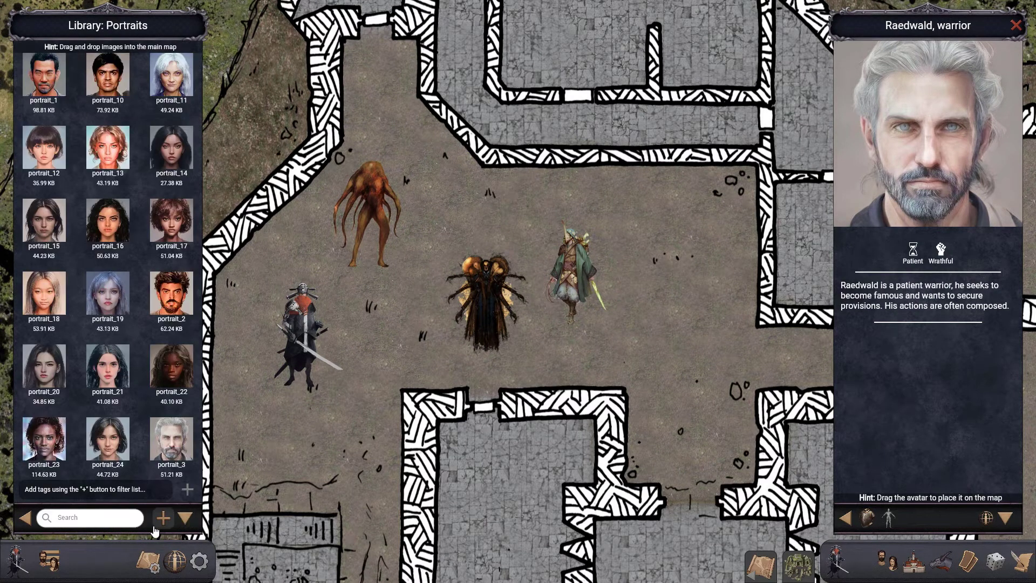
- Filter the portraits by "black hair", narrow the list with the additional tag "male", and clear both filters
left_click(188, 489)
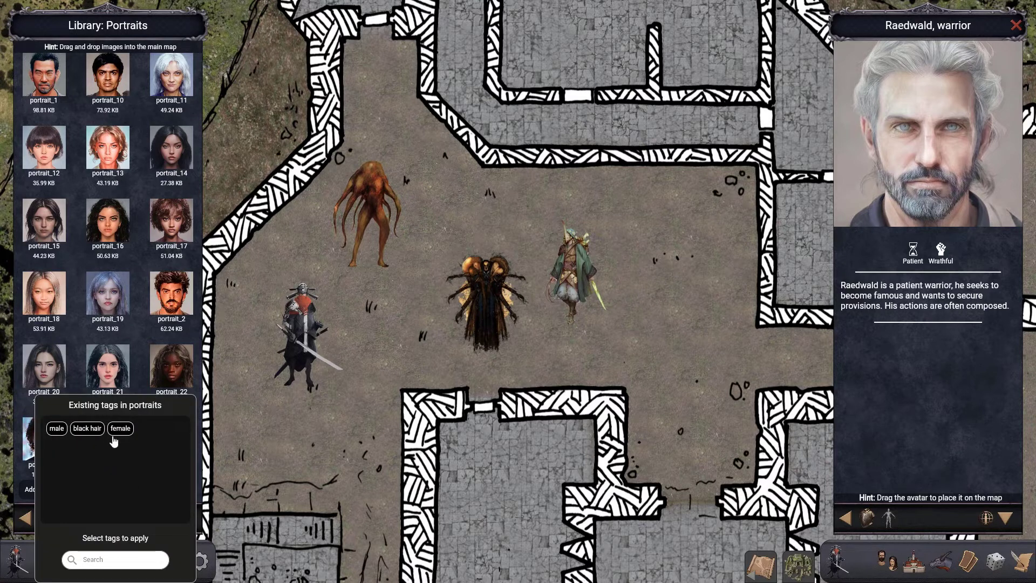
left_click(85, 432)
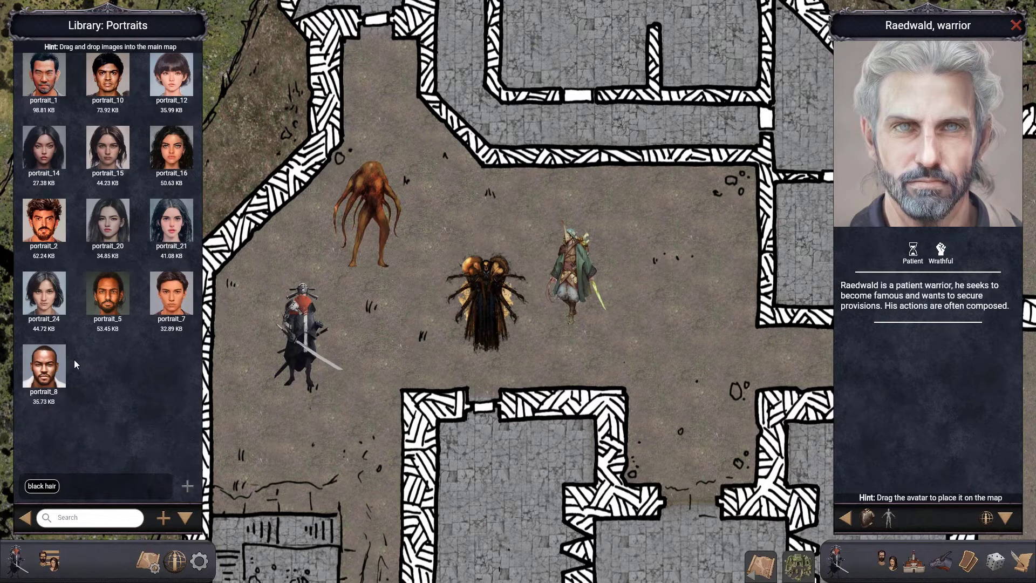
left_click(188, 487)
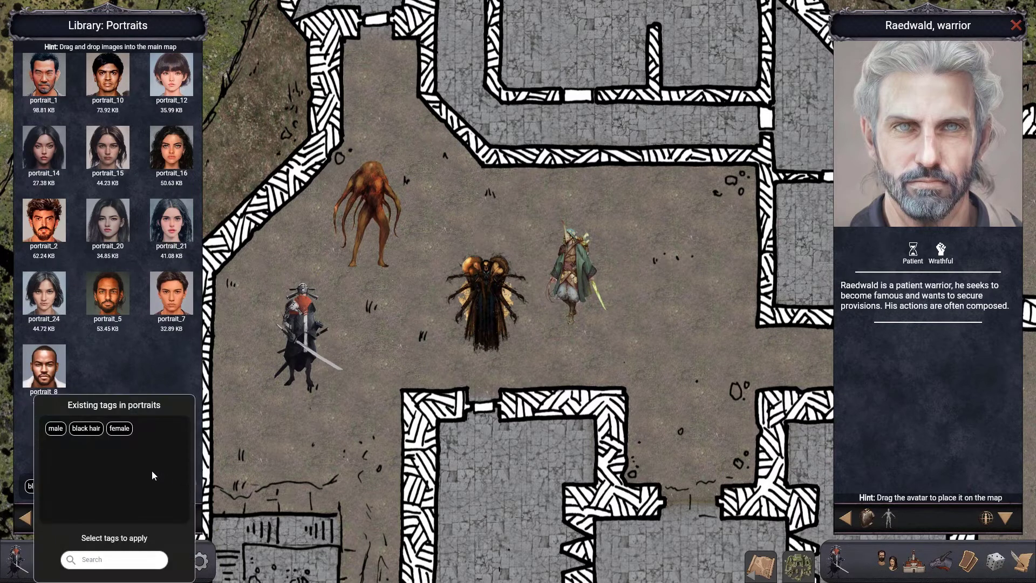
left_click(55, 432)
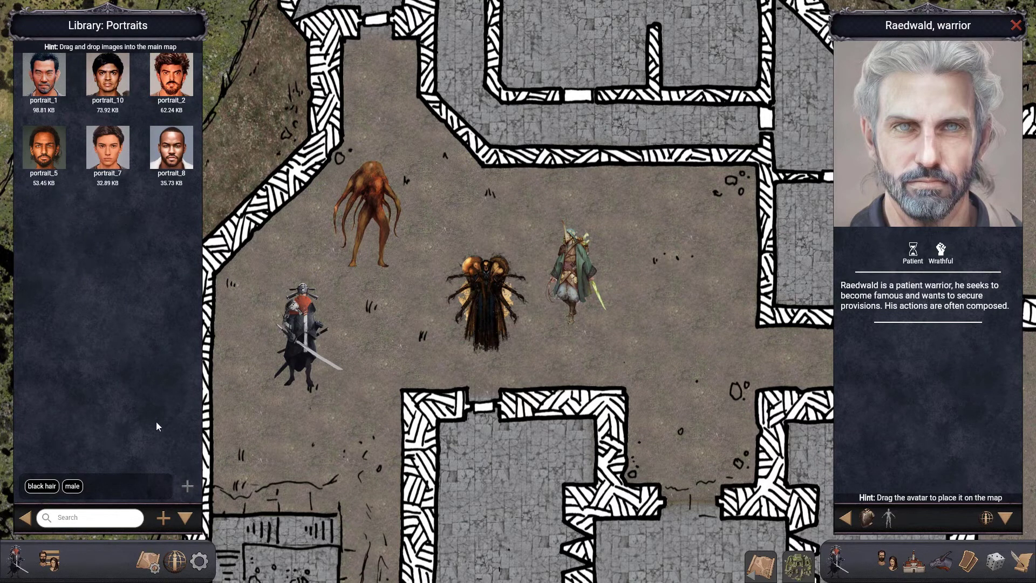
left_click(74, 487)
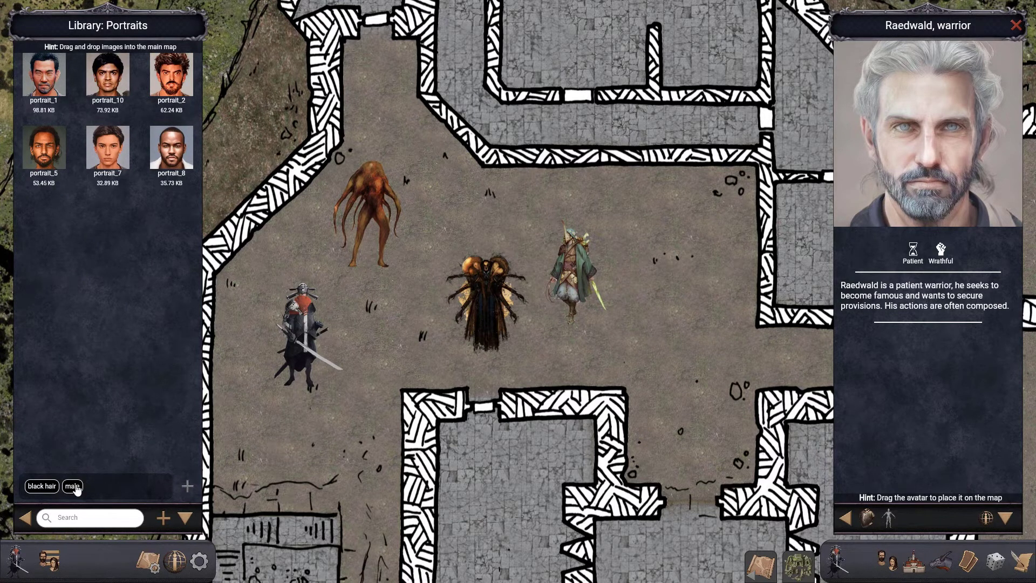
left_click(47, 487)
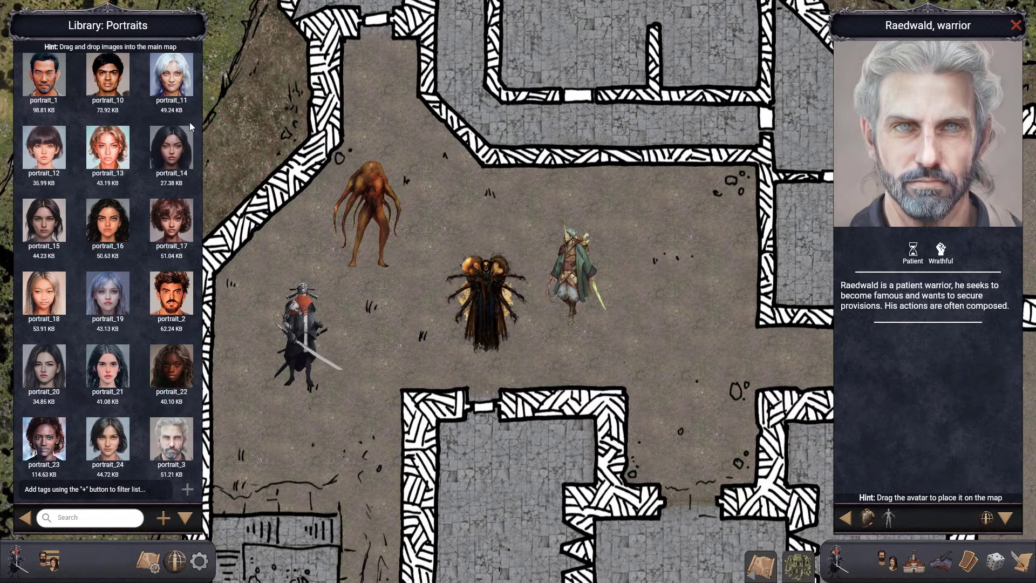
- Open the cloud library's Maps category, filter it by the tags "isometric" and "forest", and remove the "forest" filter
left_click(25, 517)
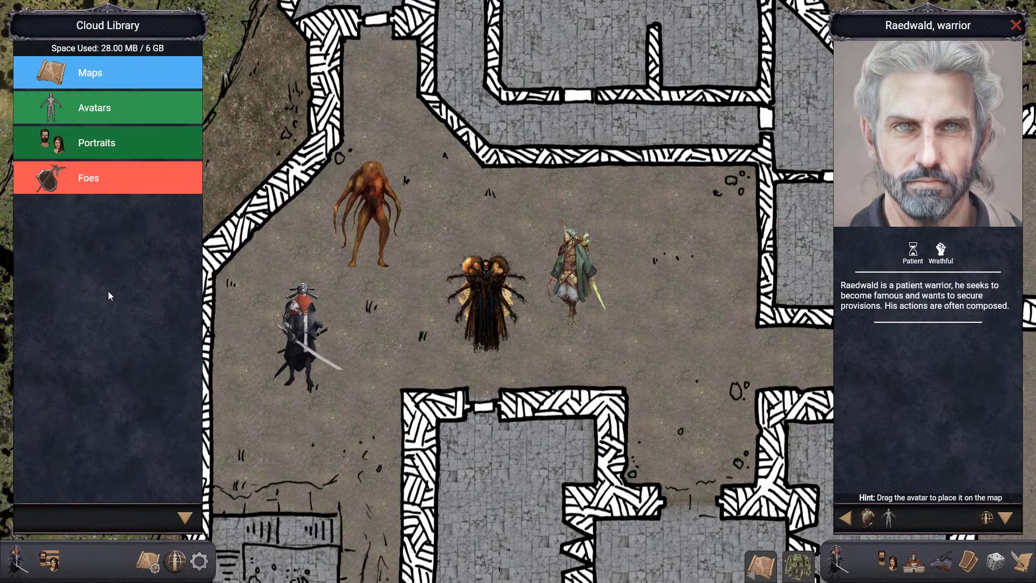
left_click(60, 70)
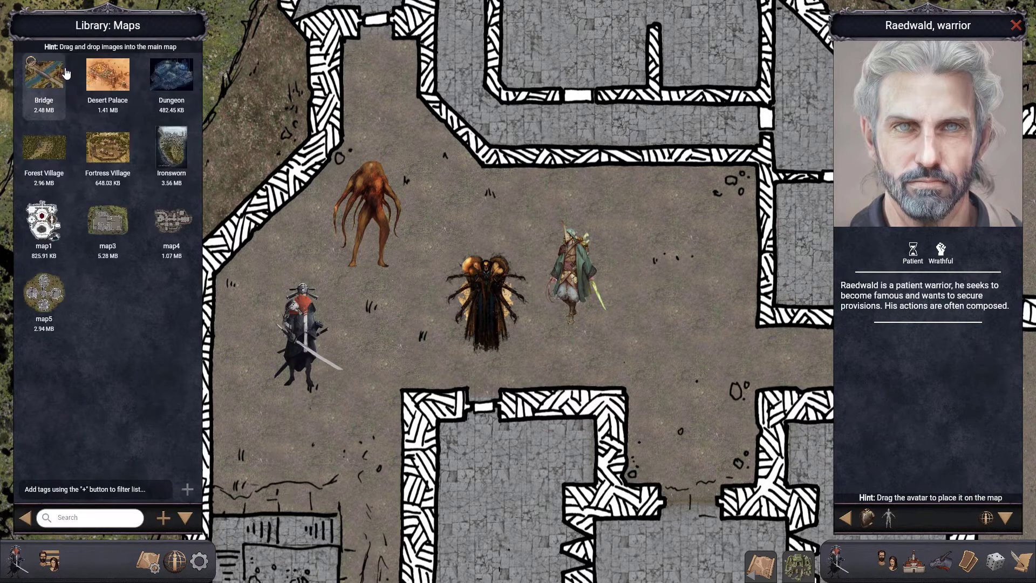
left_click(188, 489)
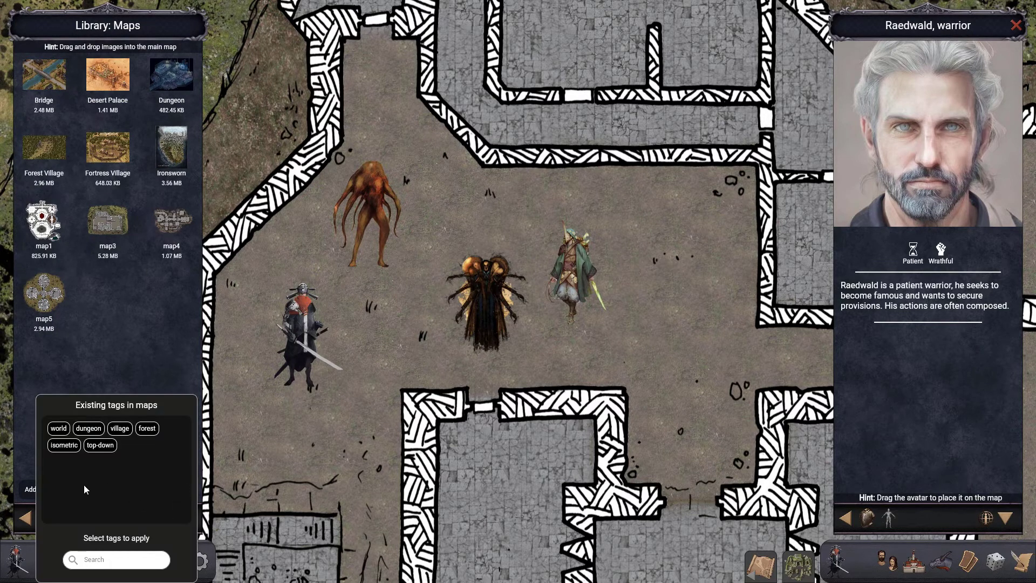
left_click(71, 451)
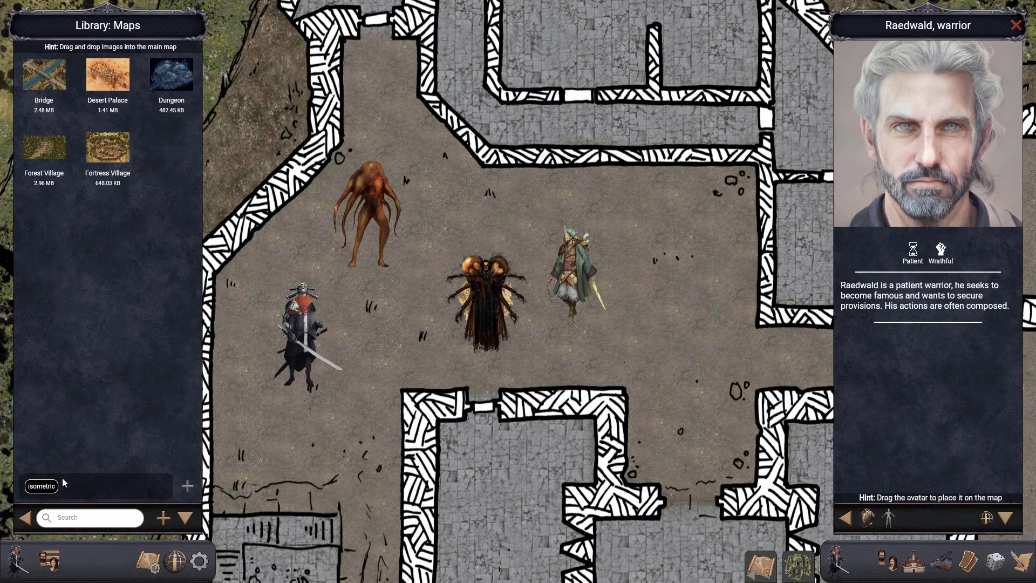
left_click(187, 486)
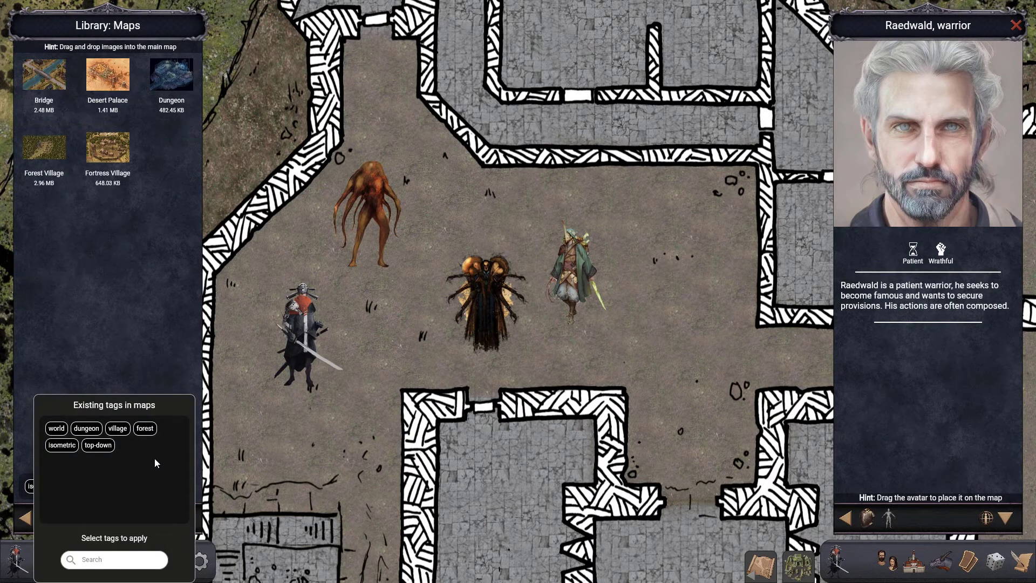
left_click(146, 429)
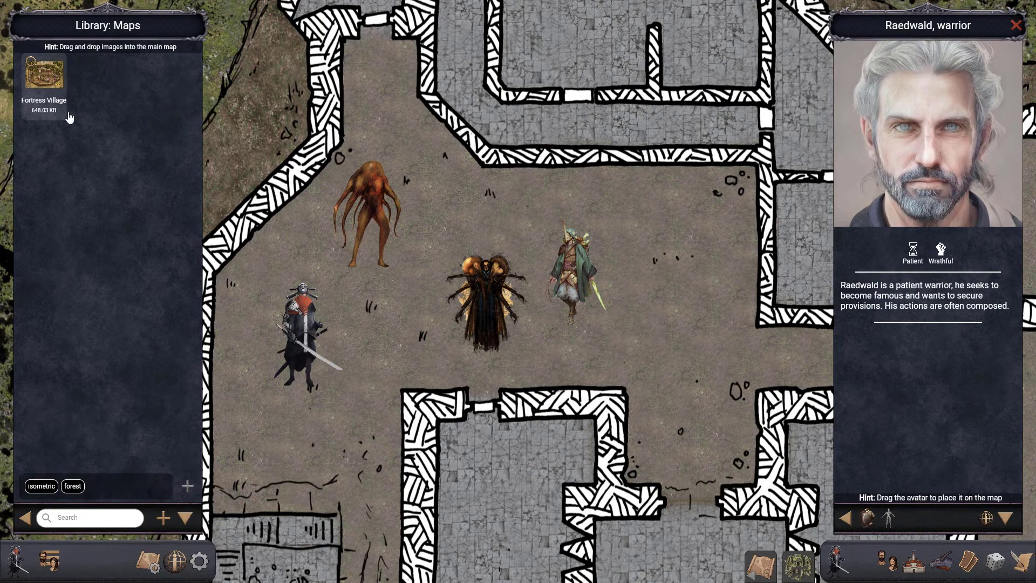
left_click(81, 487)
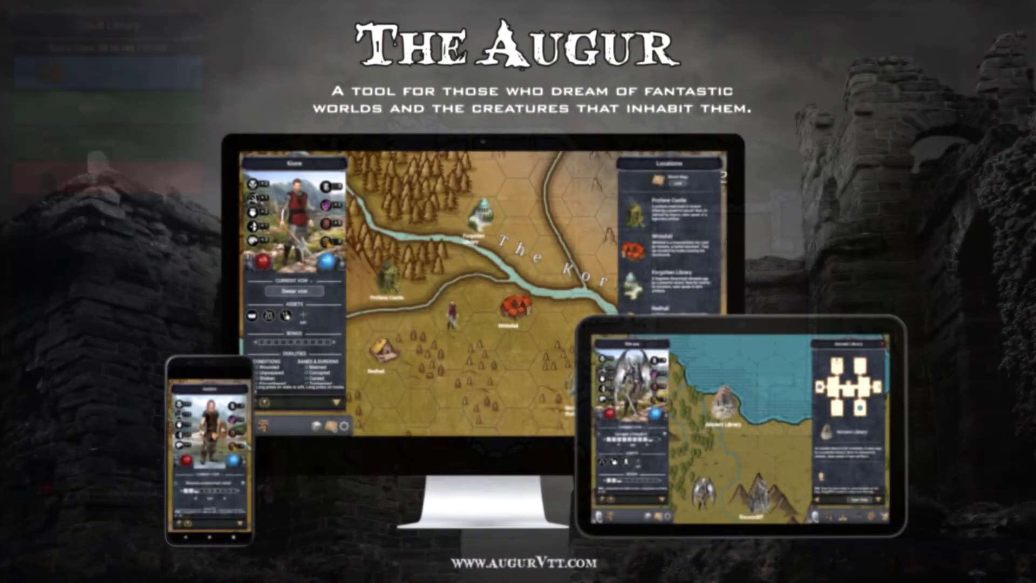